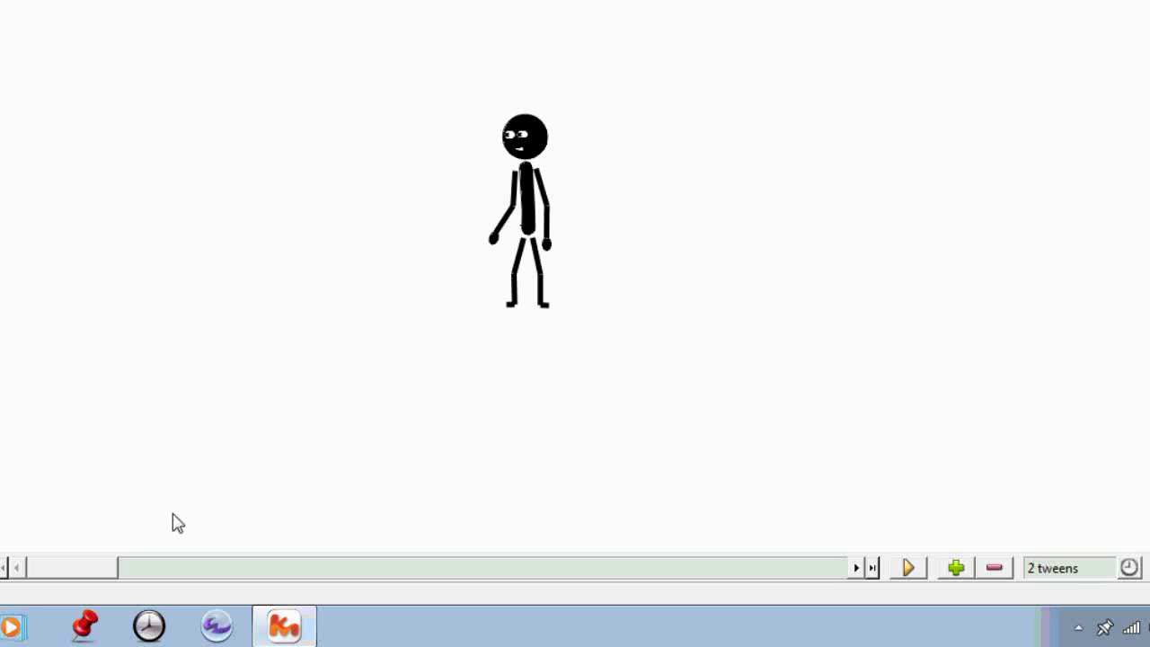
Page forward through the stick figure's key frames to the mid-air flying-kick pose, stepping back once
drag(91, 563, 150, 576)
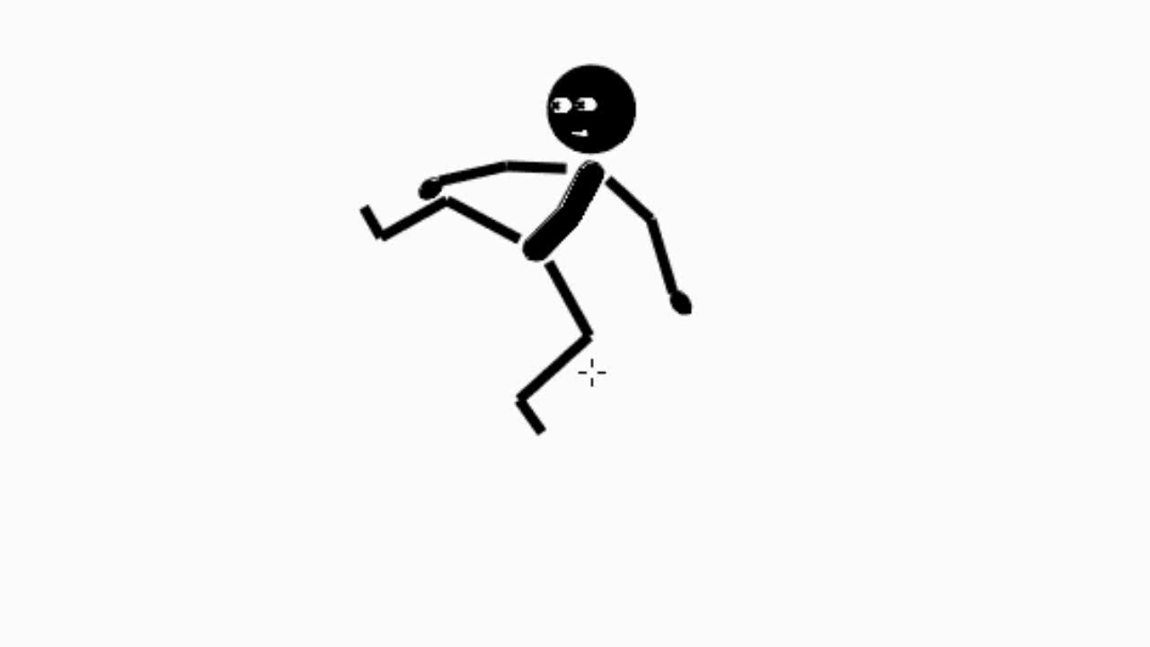
drag(295, 605, 318, 599)
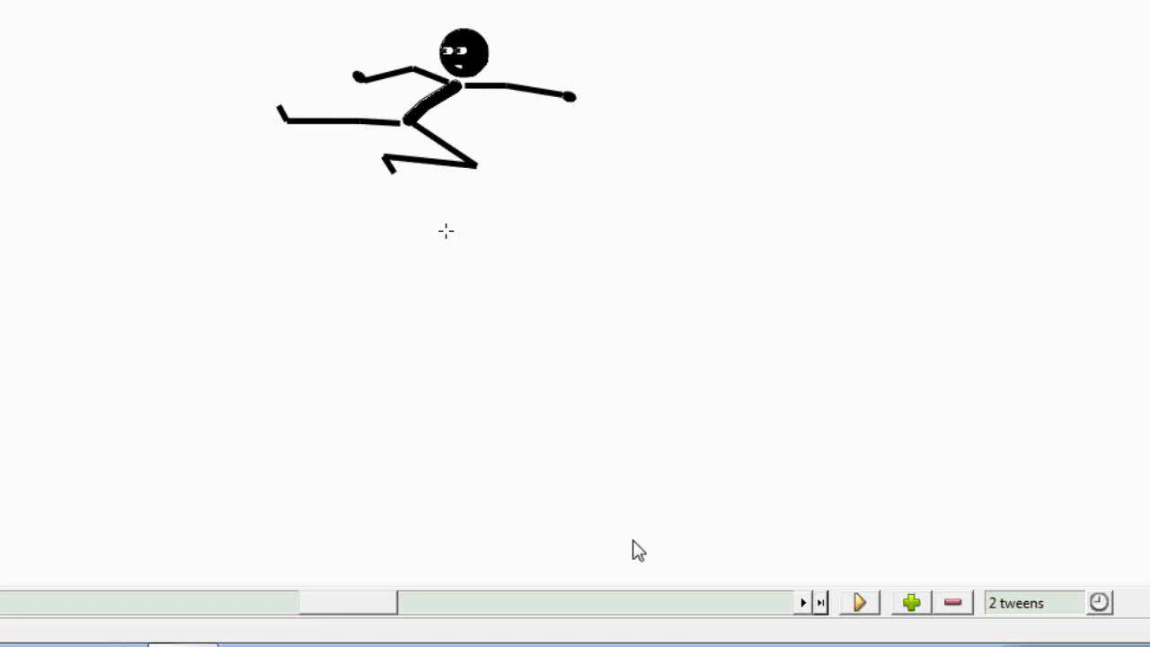
click(454, 608)
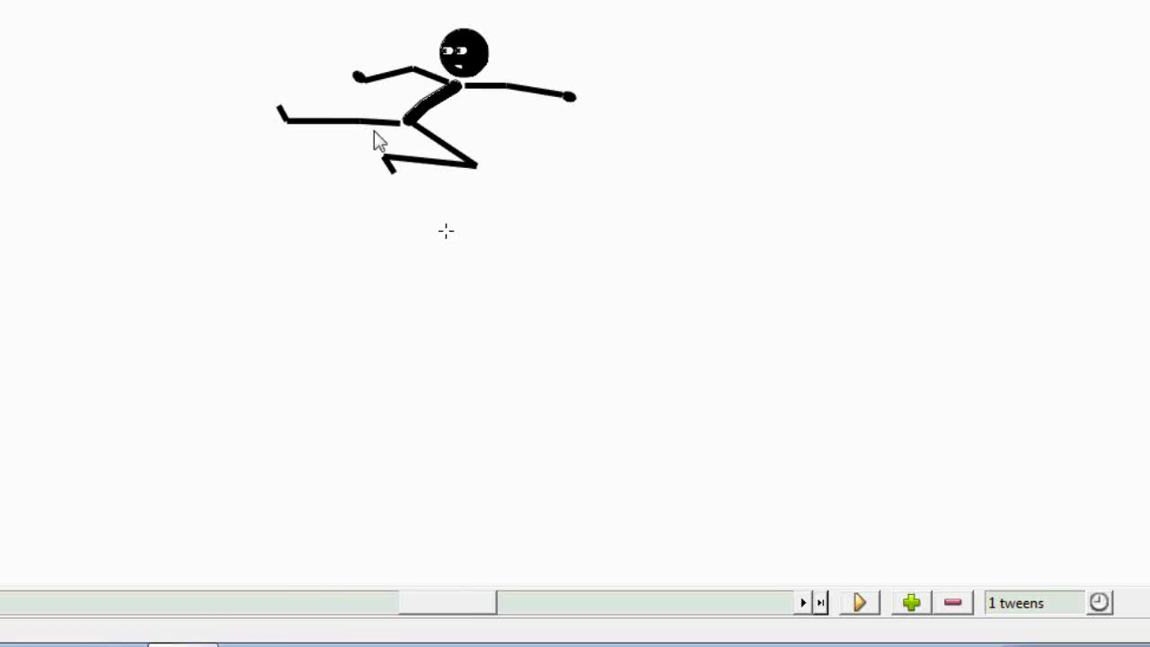
click(344, 603)
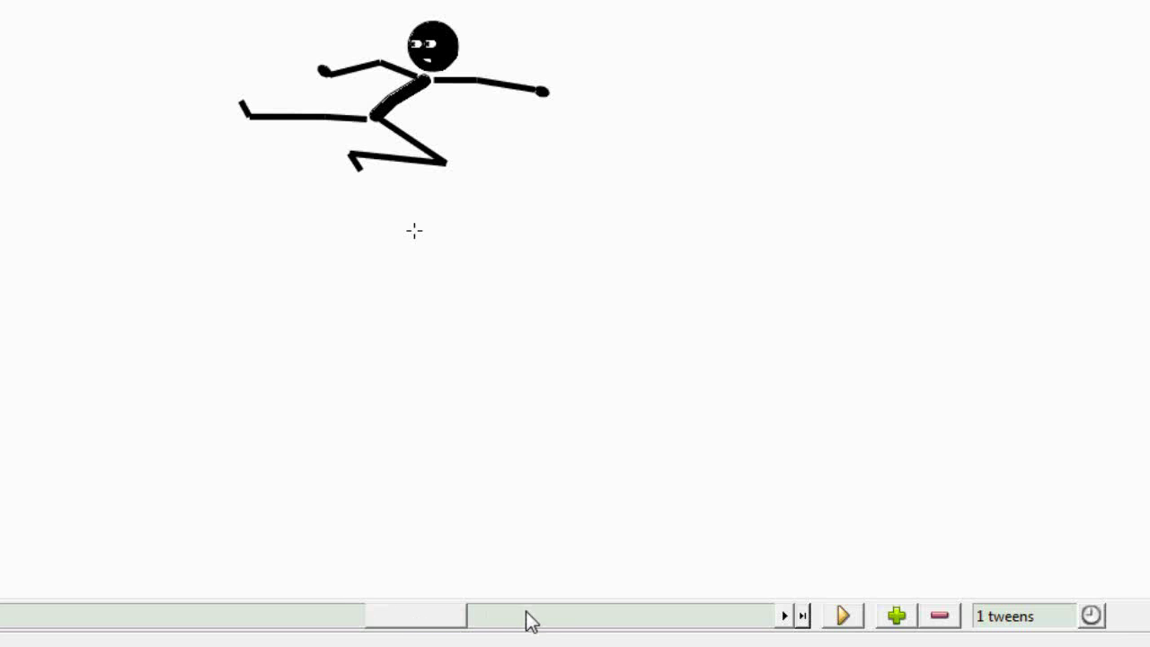
Advance past the crouching landing pose to key frame 9 at 0.8 sec, where the figure stands upright
click(556, 614)
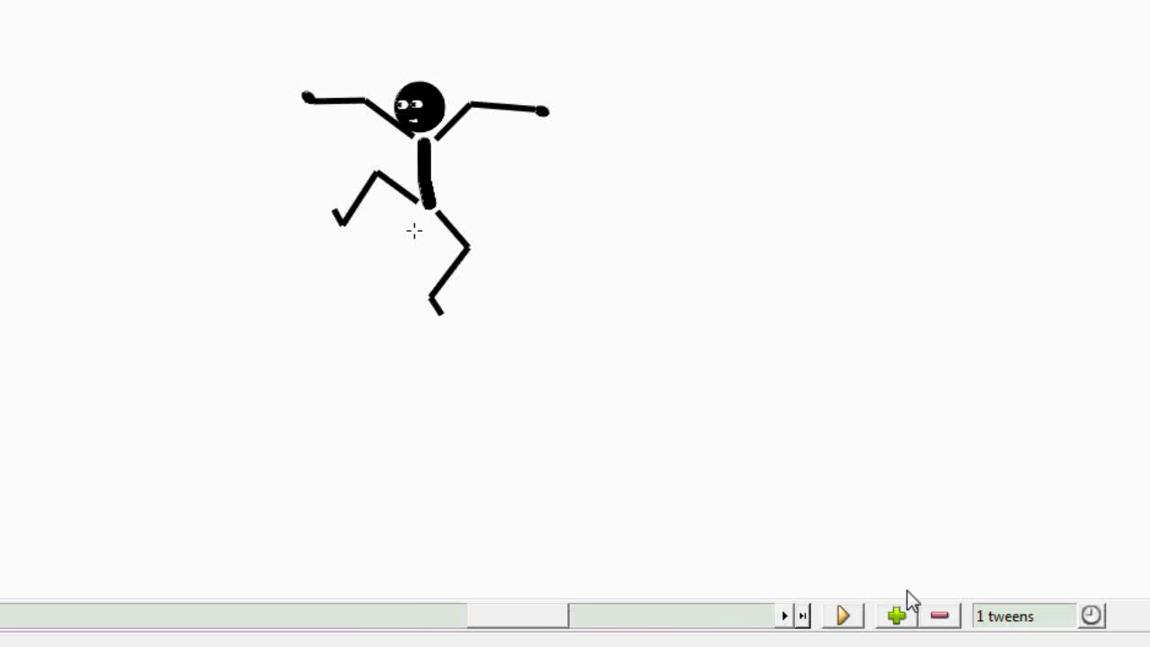
click(654, 613)
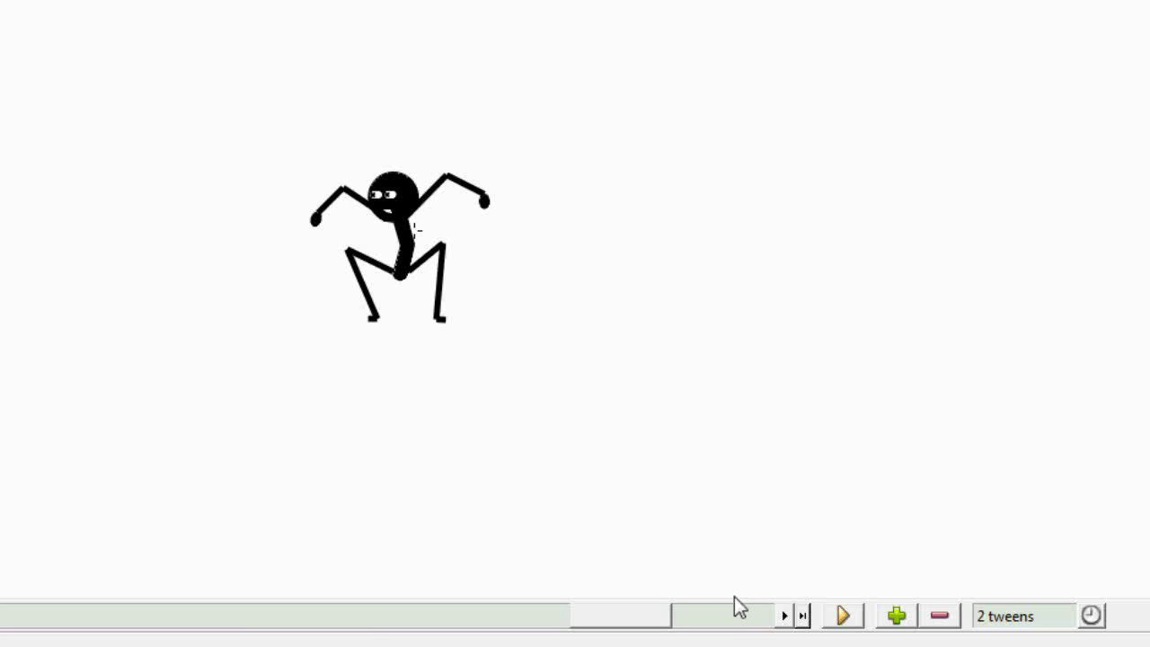
click(741, 629)
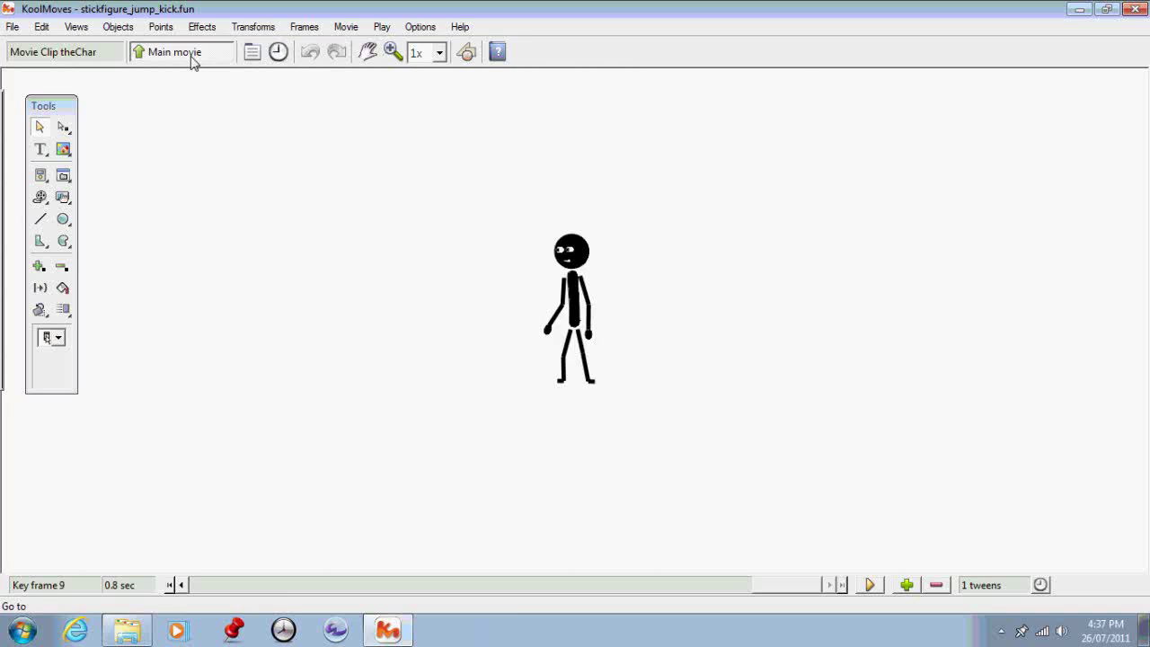
Return to the main movie, preview it with Play in Web Browser, and close the Play window
click(497, 152)
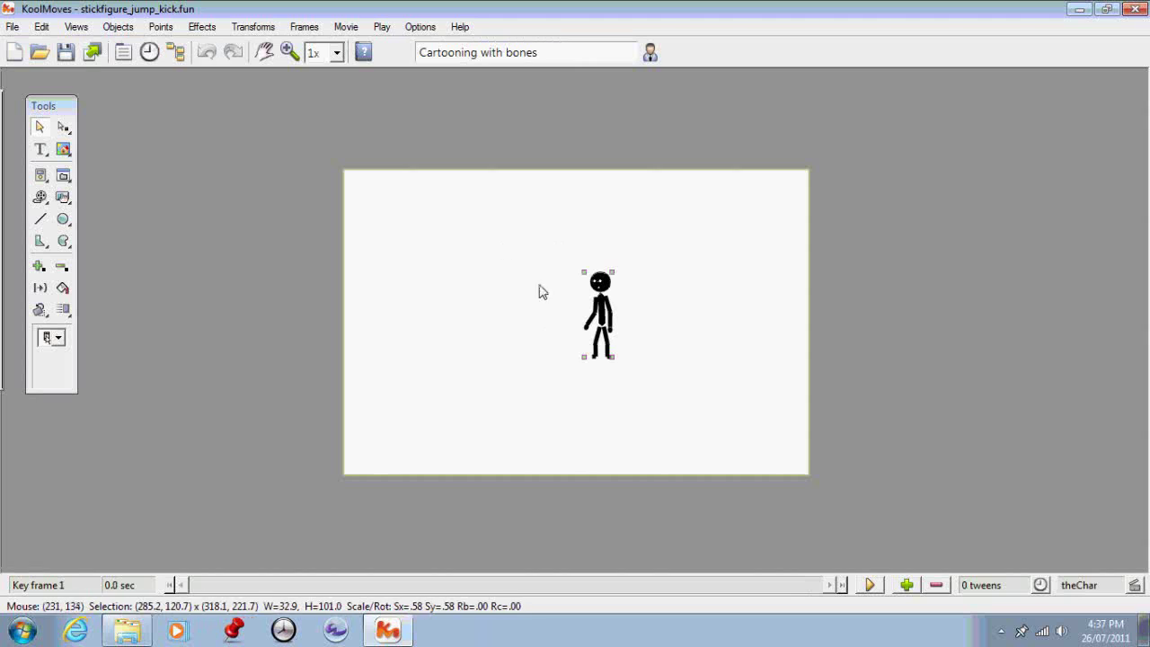
click(870, 584)
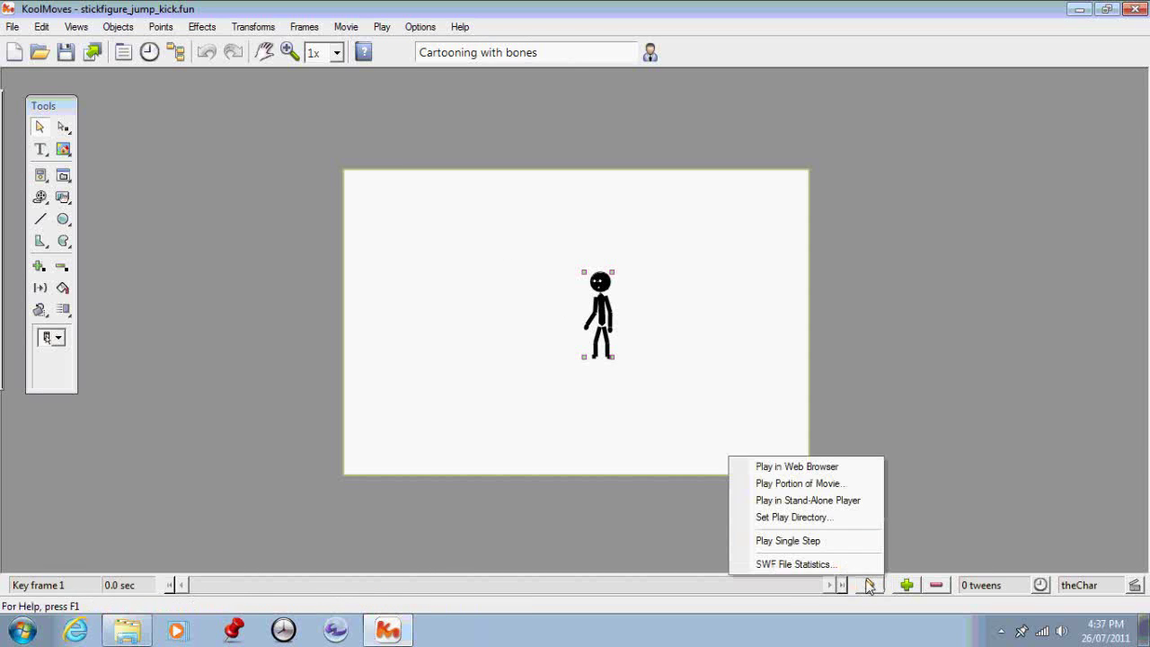
click(838, 470)
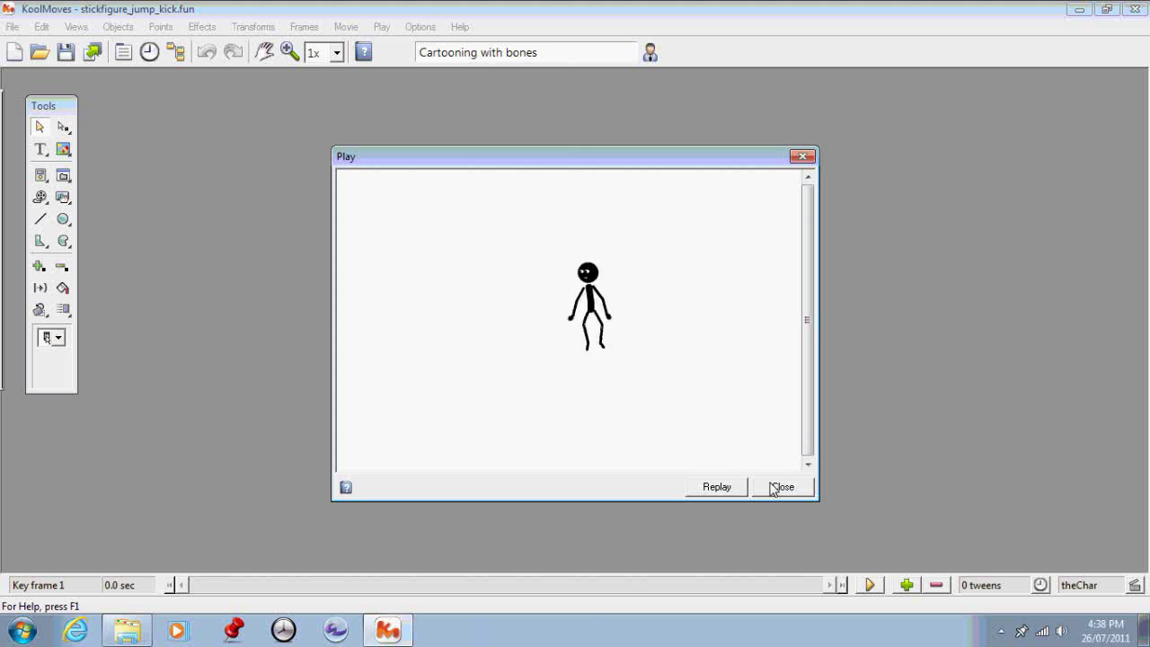
click(772, 488)
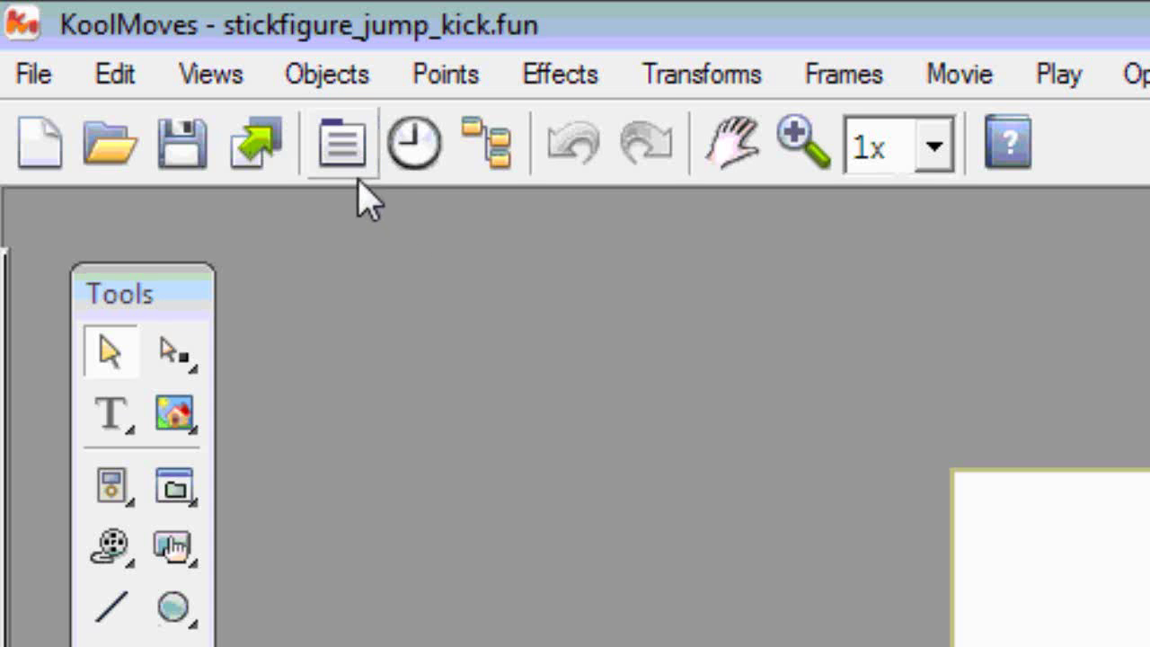
Open the theChar clip's properties and edit its frames, landing on key frame 9
click(350, 164)
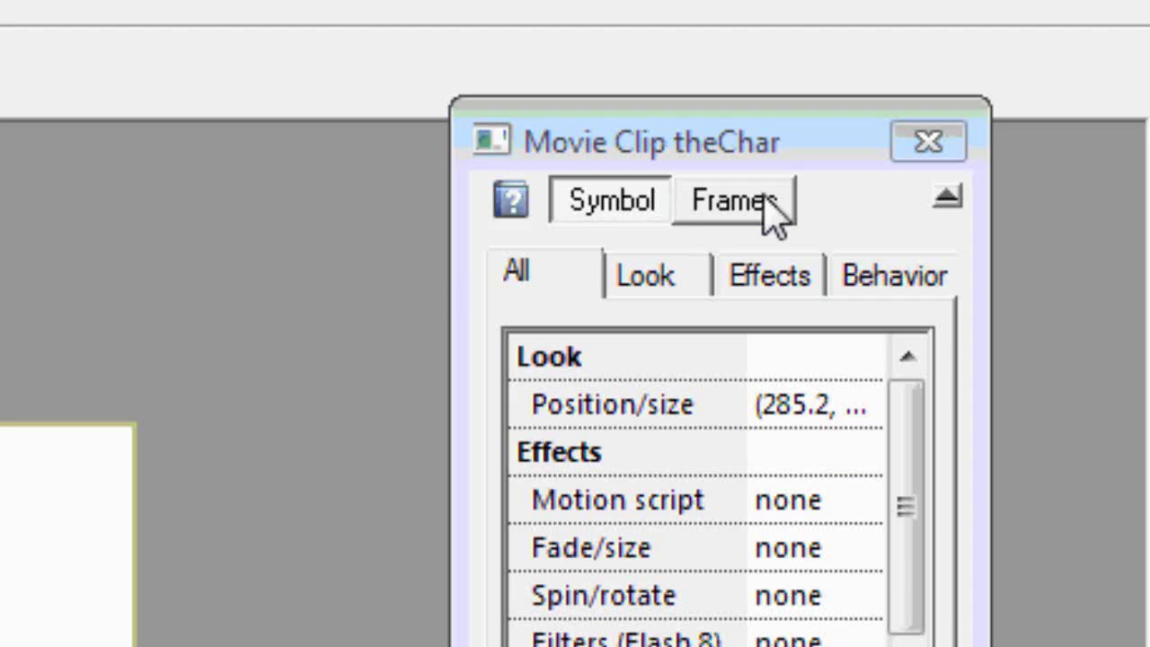
click(1009, 94)
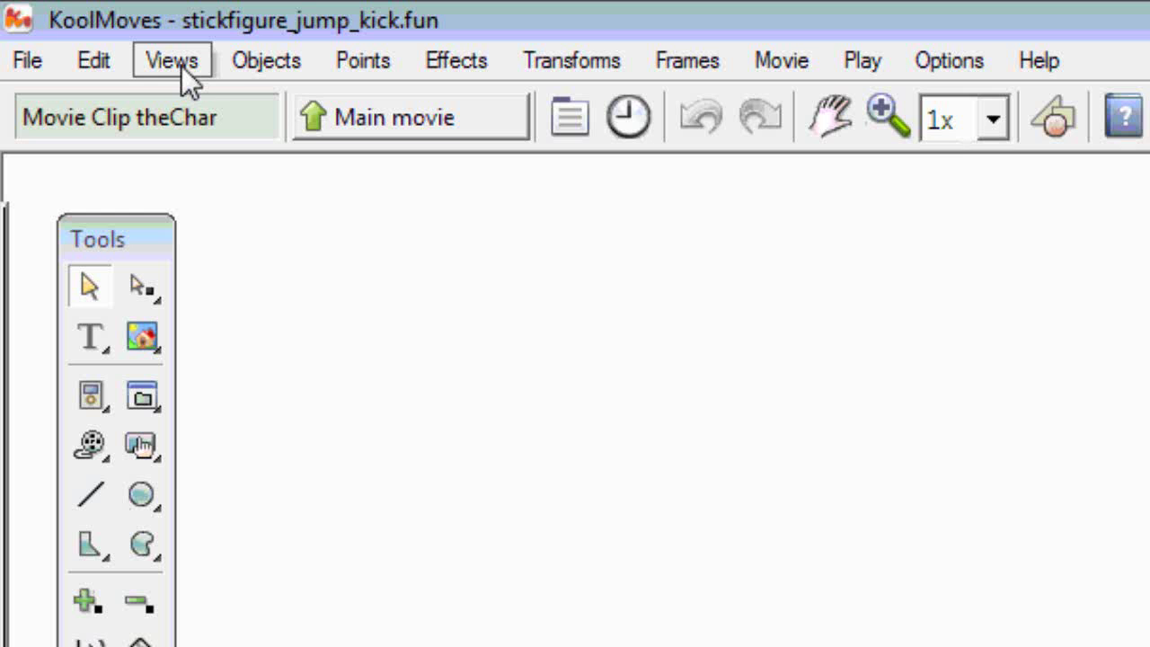
click(81, 28)
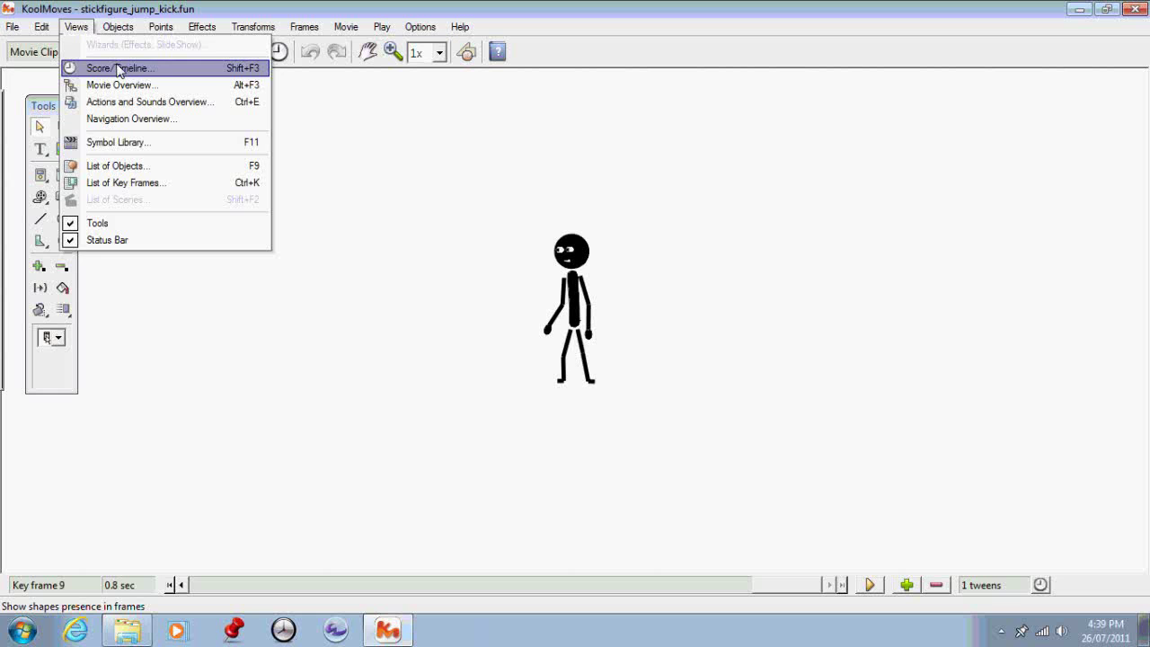
In the Score/Timeline's Actions and Sounds panel, attach a Stop Movie action to key frame 9
click(265, 152)
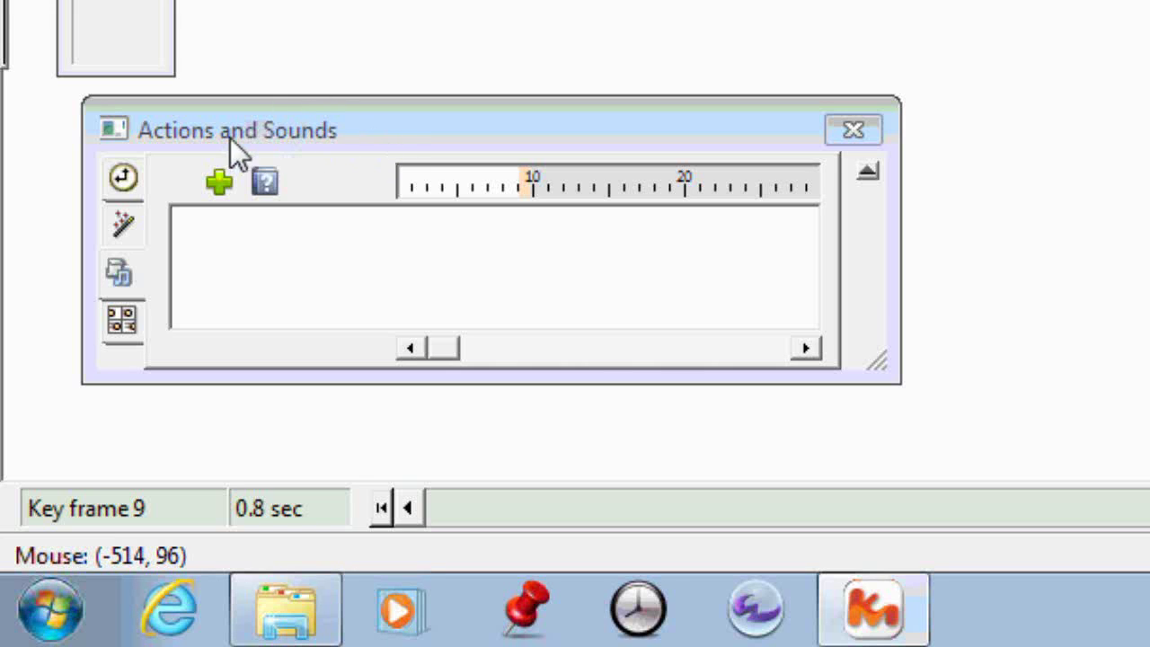
click(123, 177)
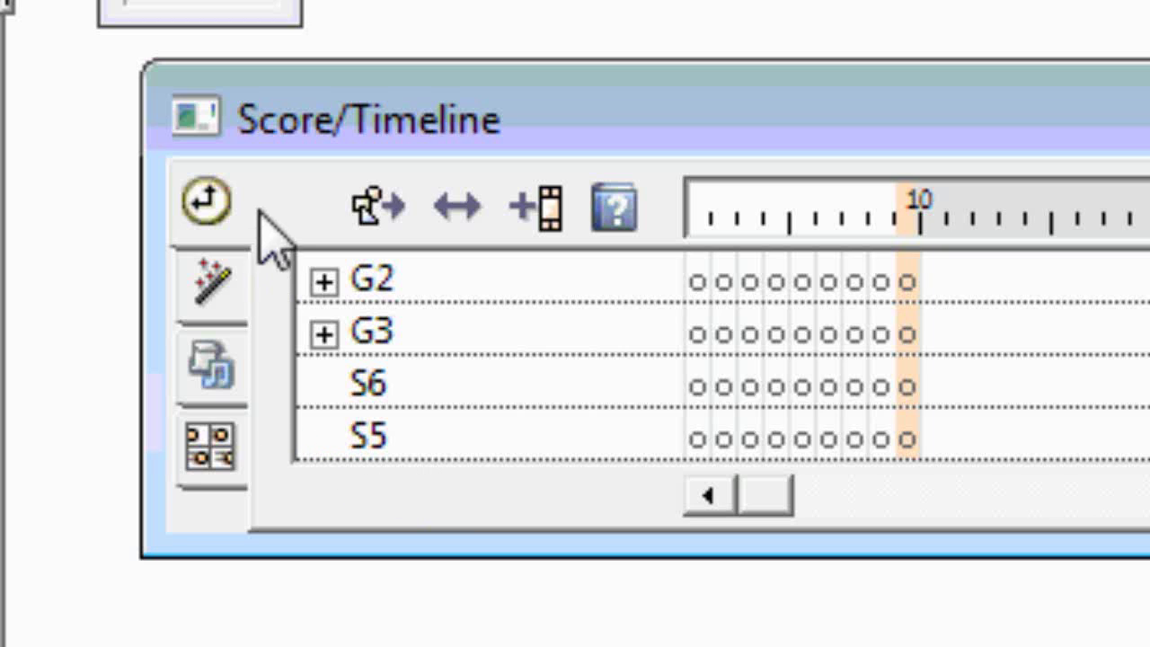
click(225, 368)
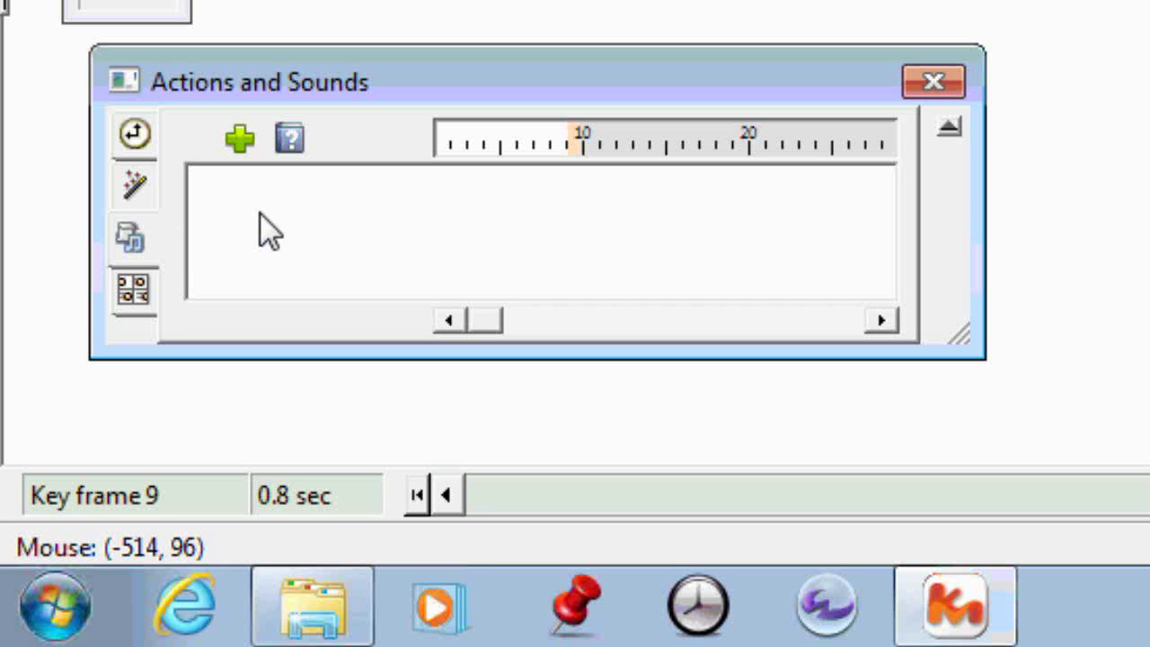
click(236, 139)
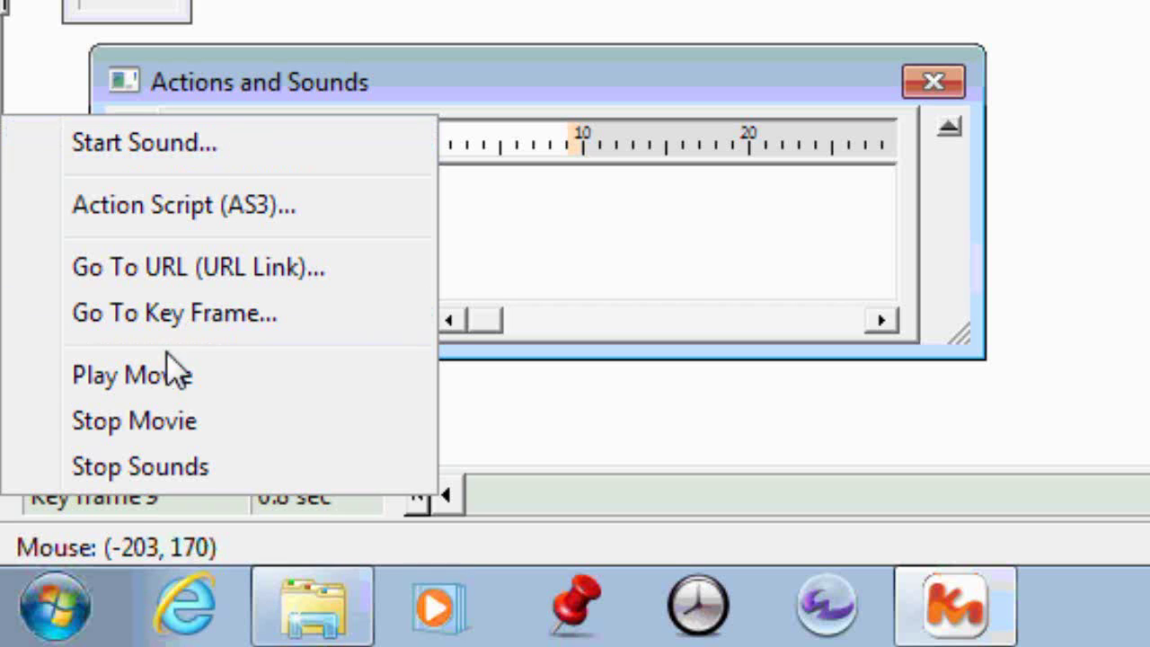
click(130, 420)
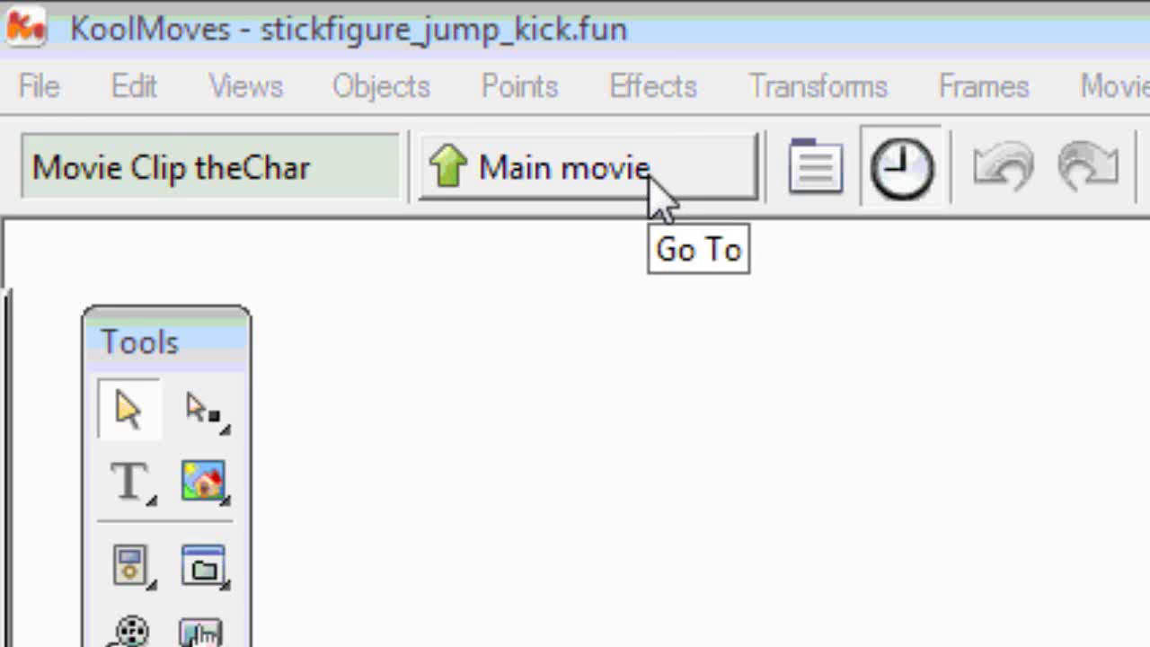
Return to the main movie and start a Play in Web Browser preview
click(654, 179)
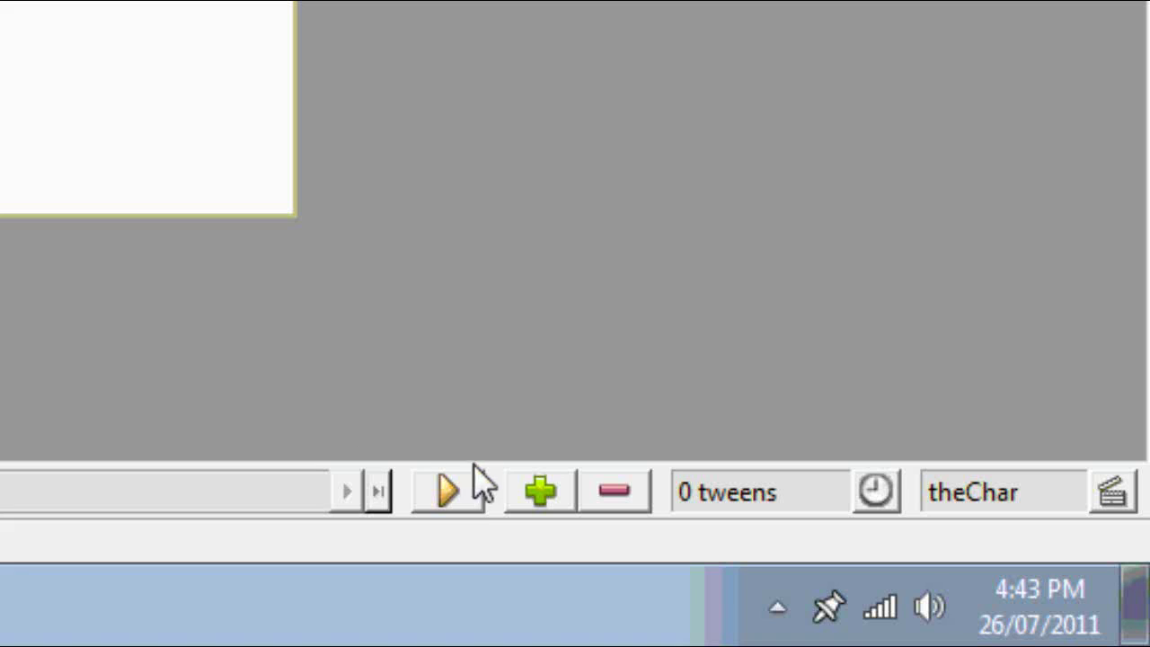
click(456, 487)
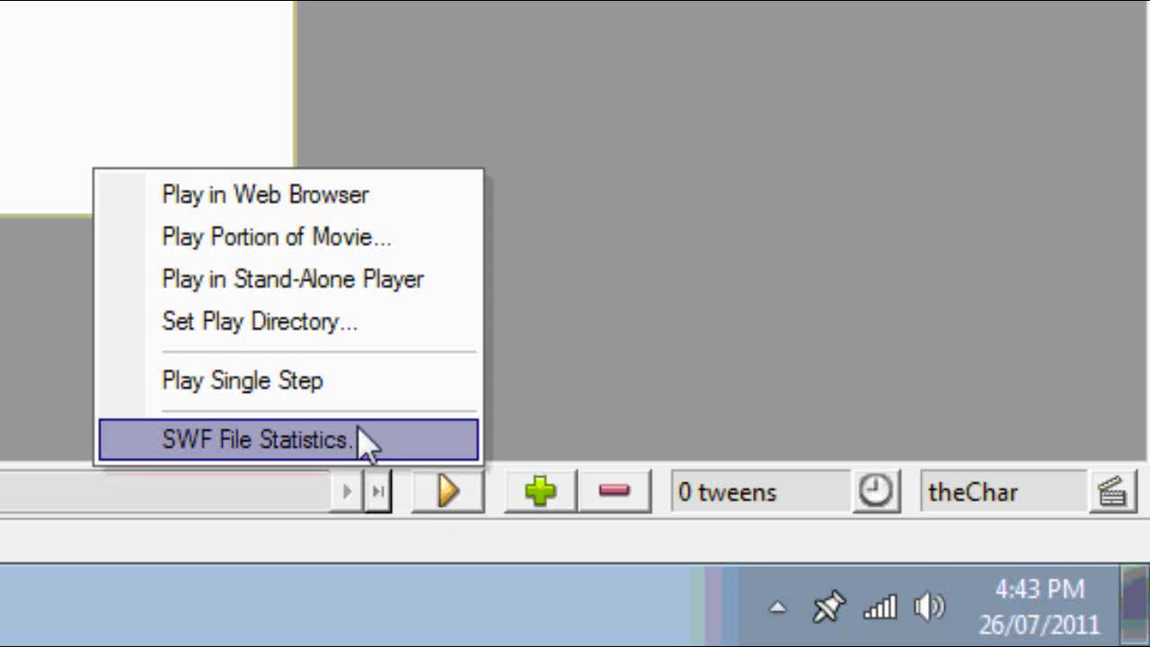
click(321, 204)
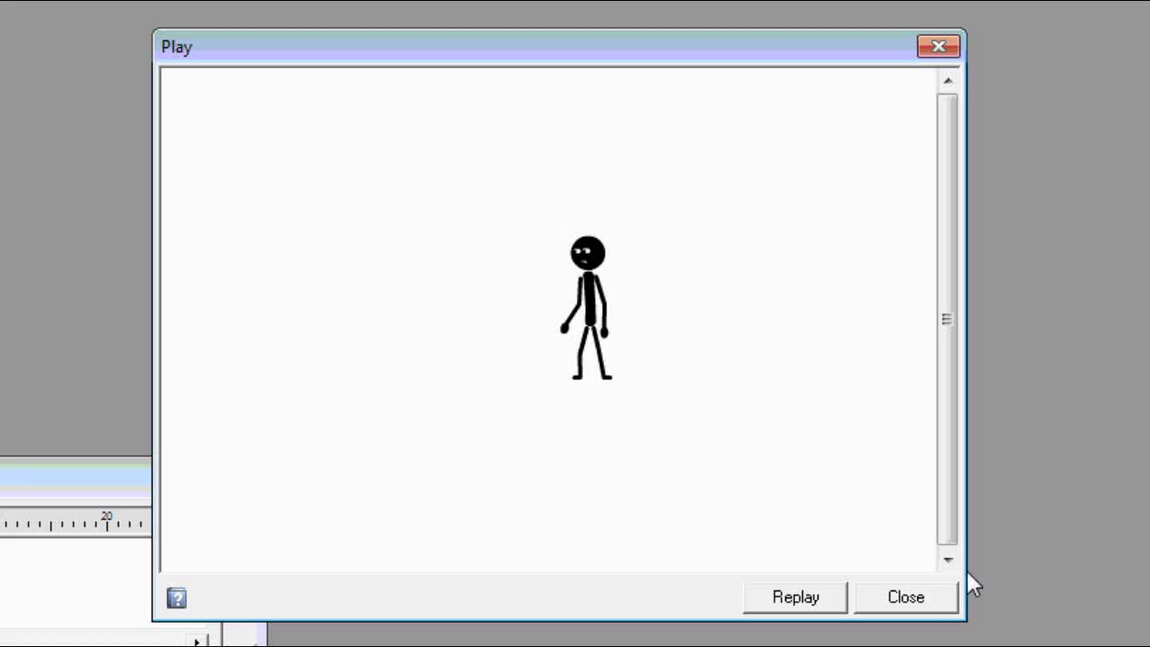
Replay the jump-kick animation six times, confirming it stops on the upright figure
click(813, 602)
click(817, 606)
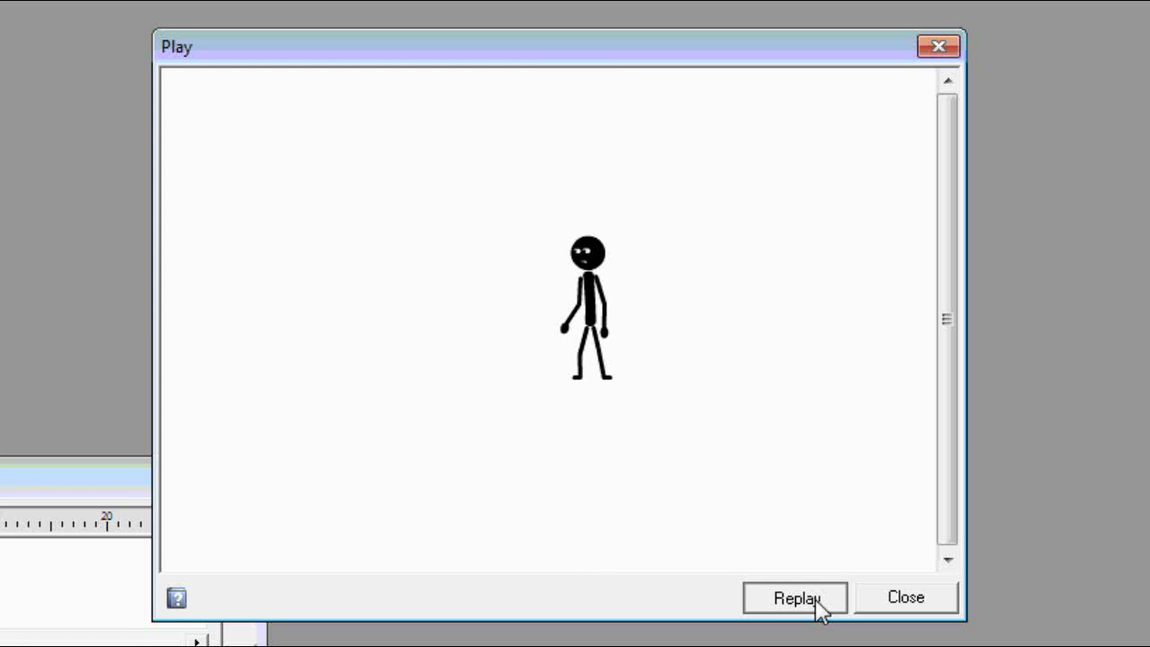
click(819, 607)
click(819, 607)
click(819, 607)
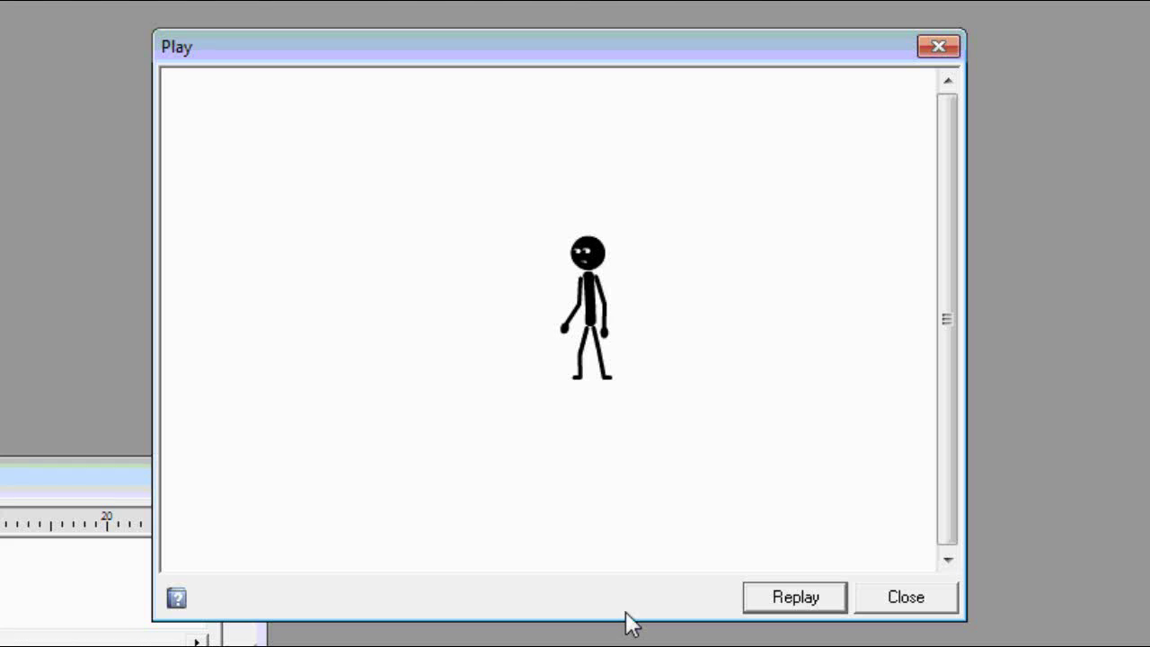
click(771, 609)
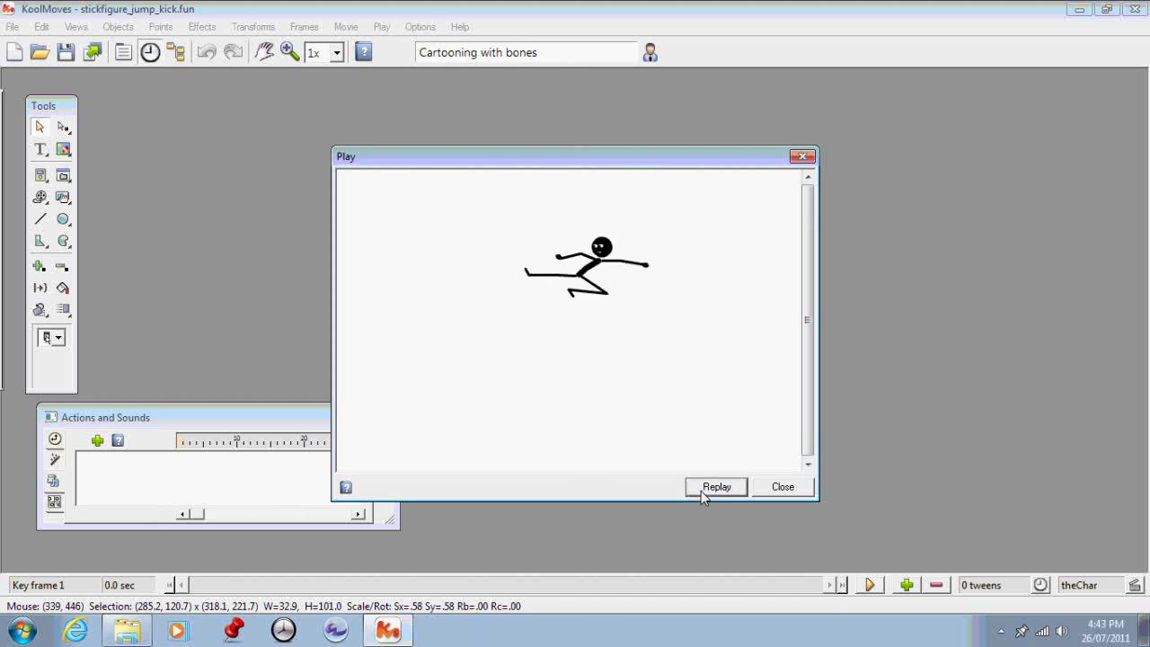
Close the preview and enlarge the stick figure with the scale transform tool
click(780, 492)
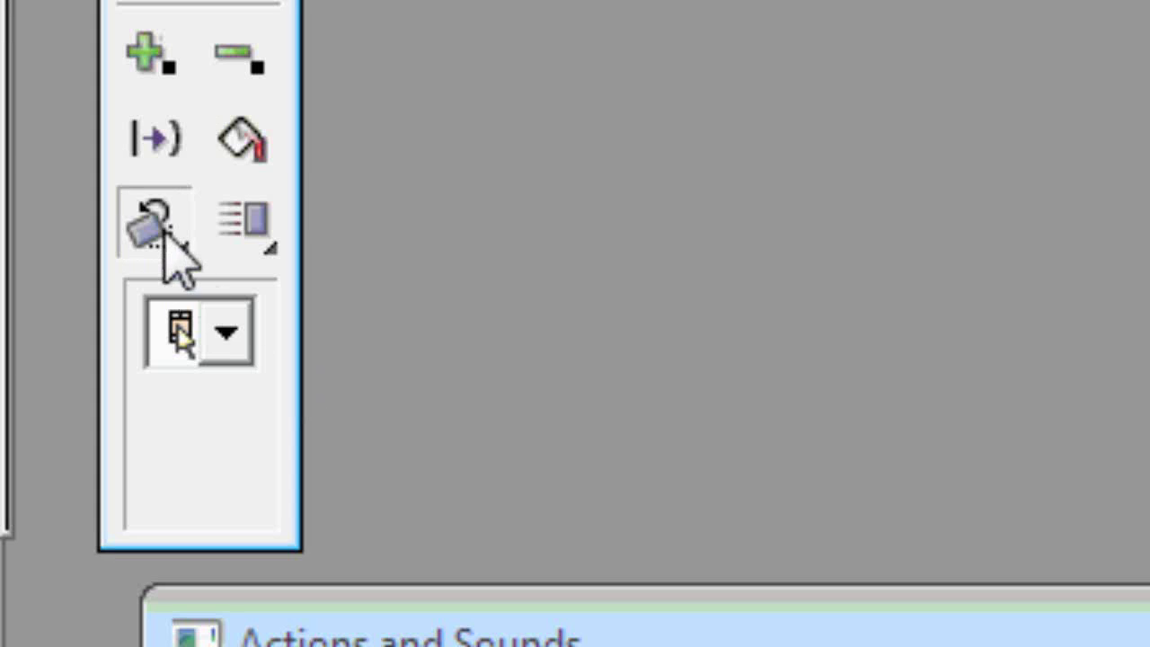
click(56, 318)
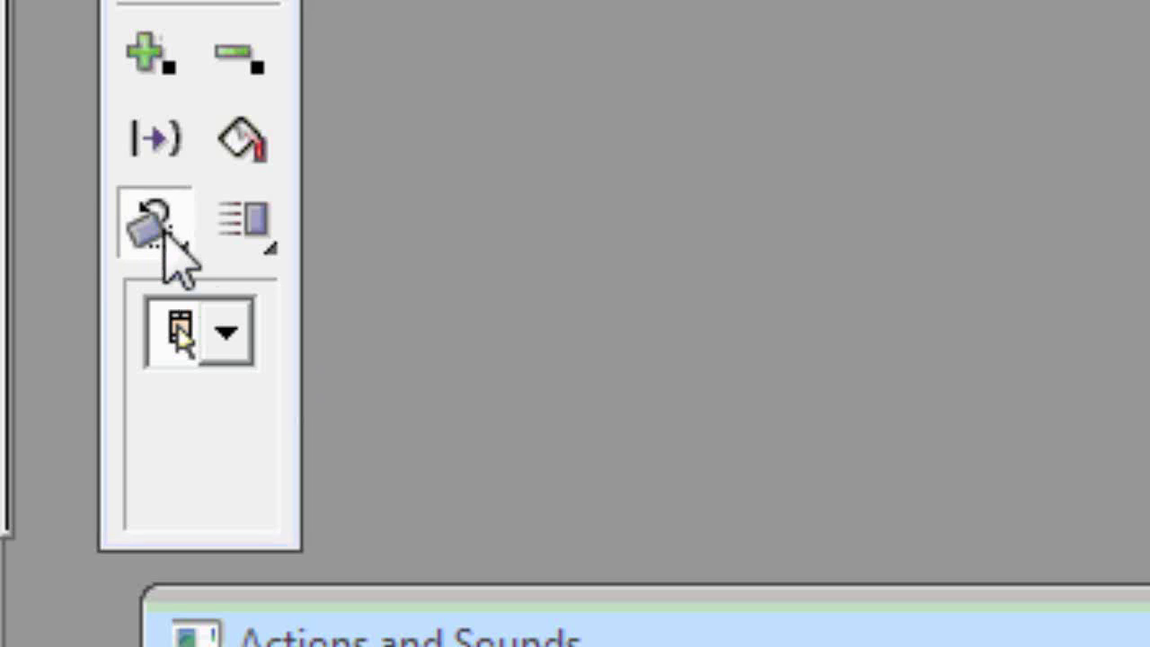
click(175, 255)
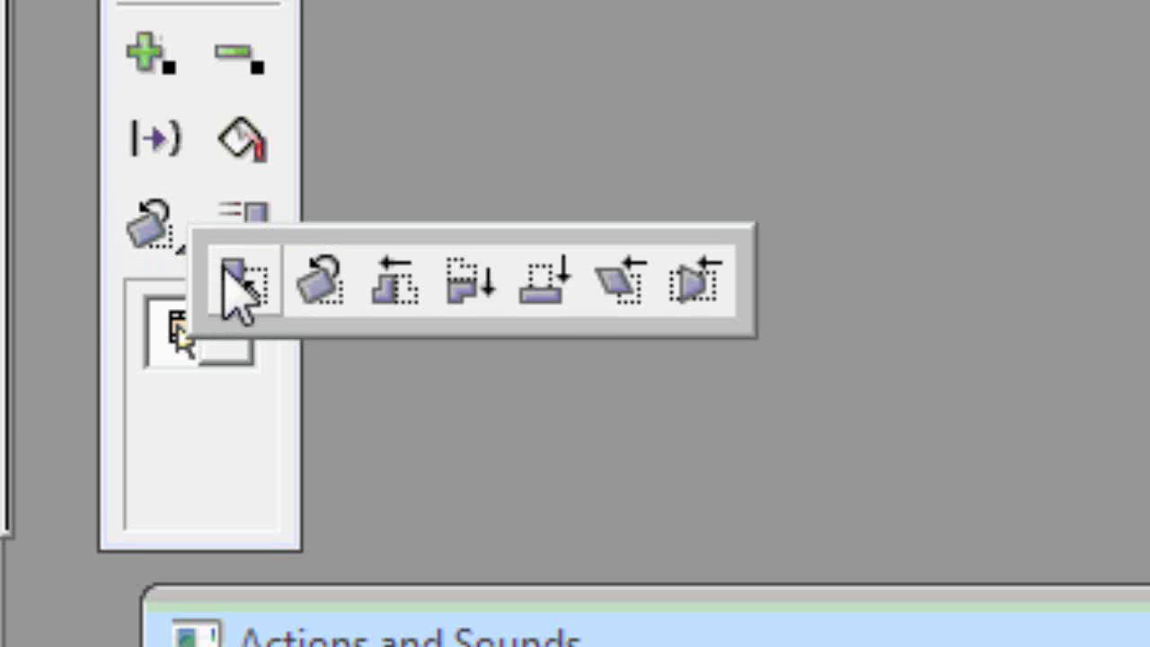
click(239, 284)
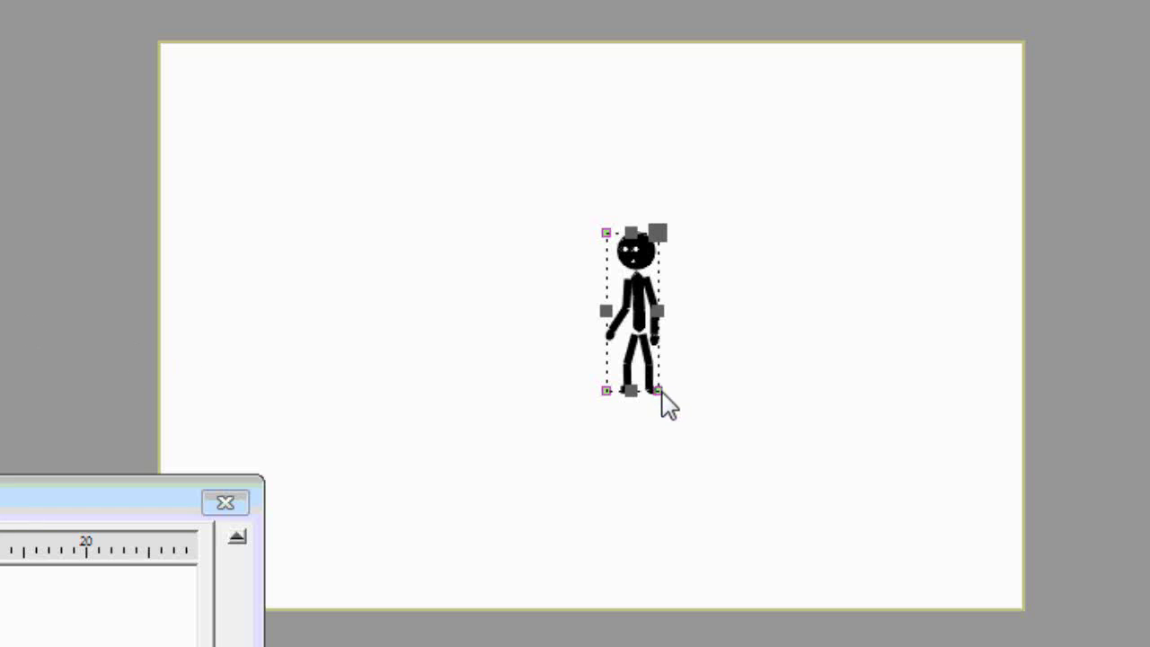
drag(658, 233, 686, 224)
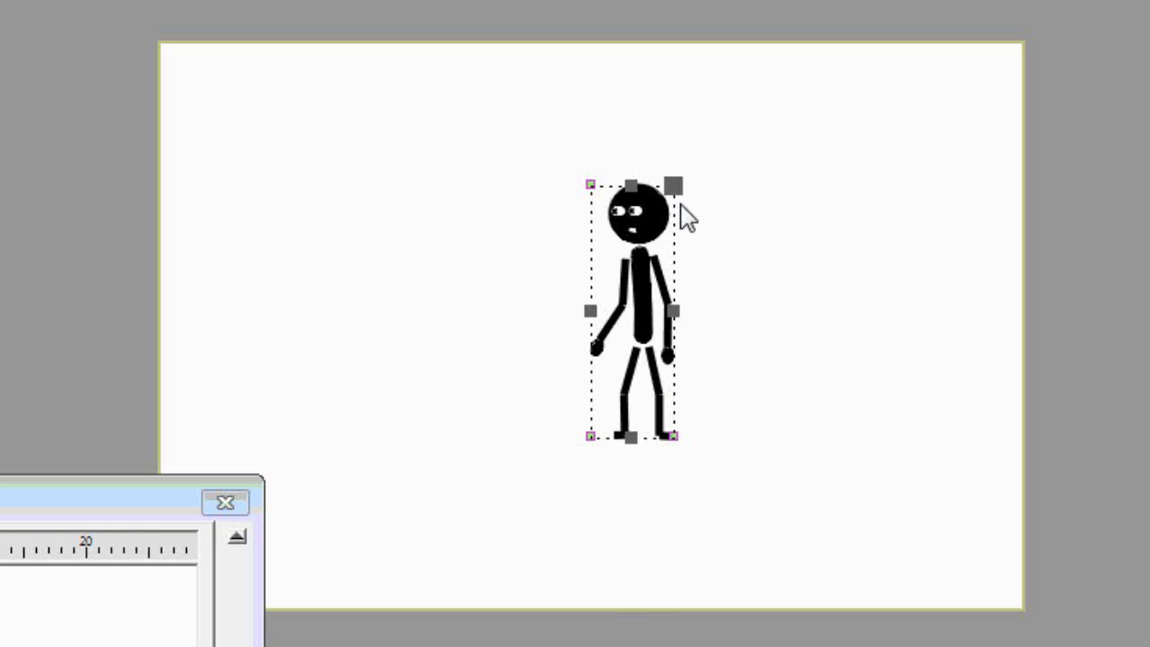
drag(674, 188, 676, 184)
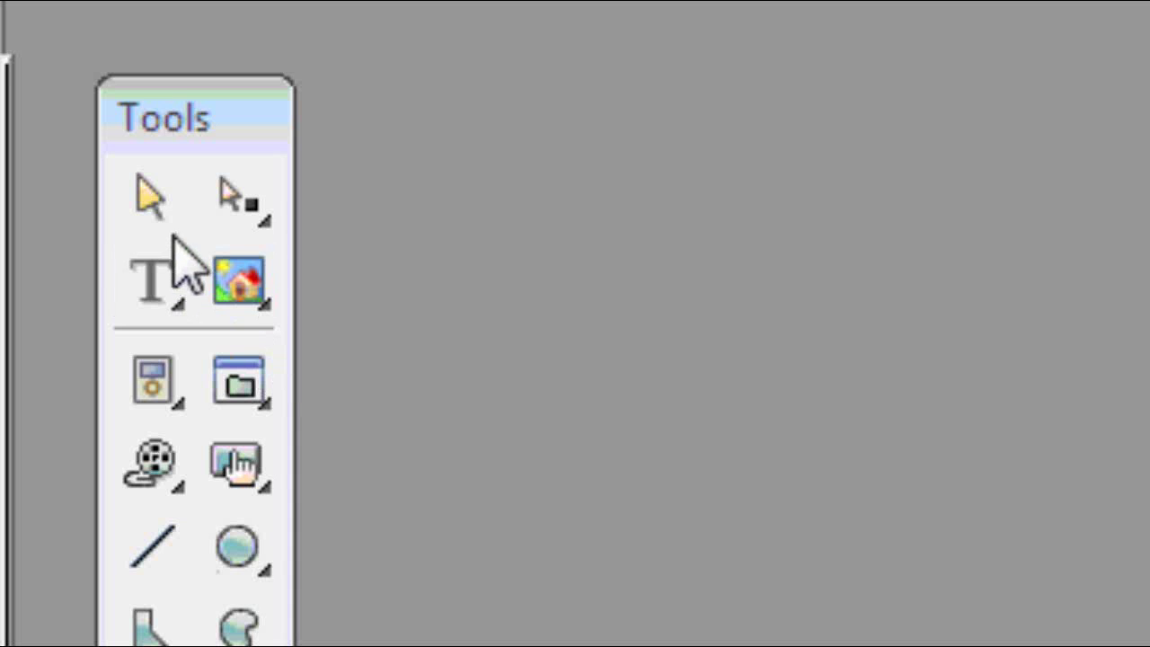
Move the figure to the stage's top-left corner, partly off-stage, and deselect it
click(160, 214)
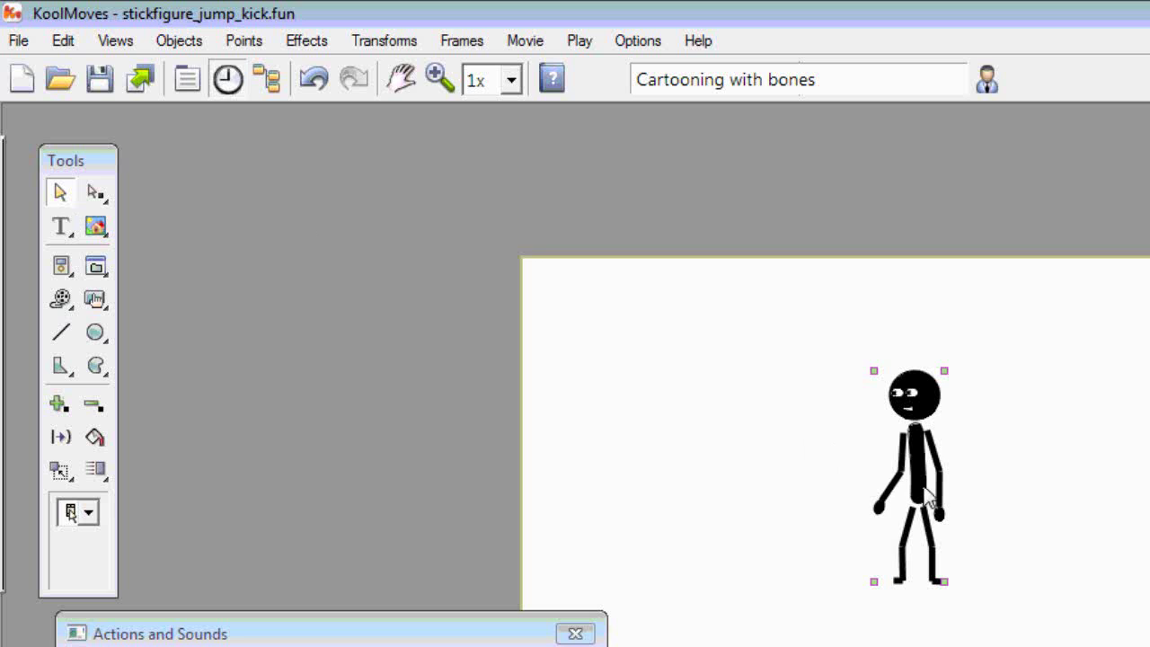
drag(928, 498, 525, 269)
click(667, 376)
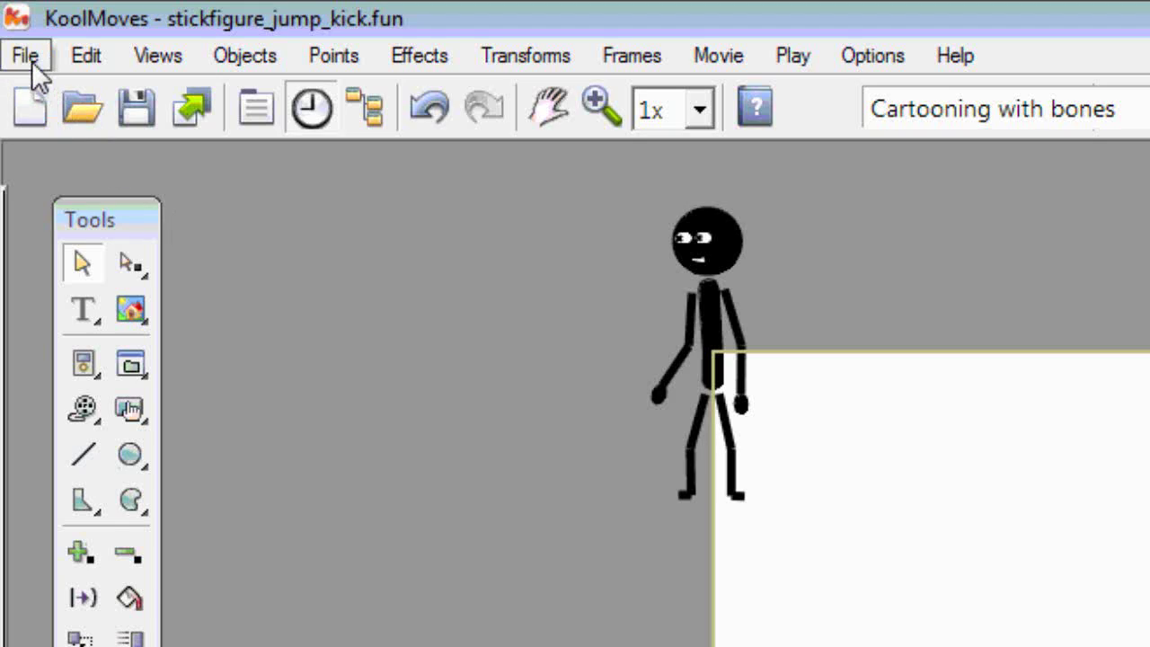
click(13, 26)
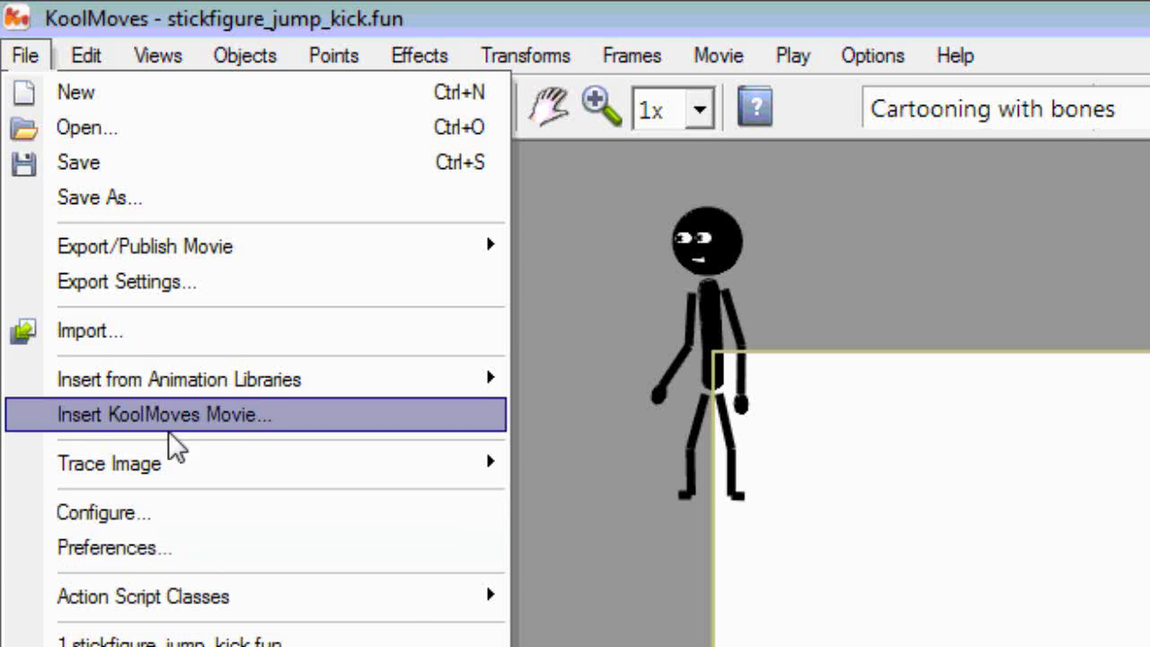
Export the movie as SWF to stickfigure_jump_kick.swf in the Koolmoves tutorial folder, overwriting the old file
mouse_move(242, 257)
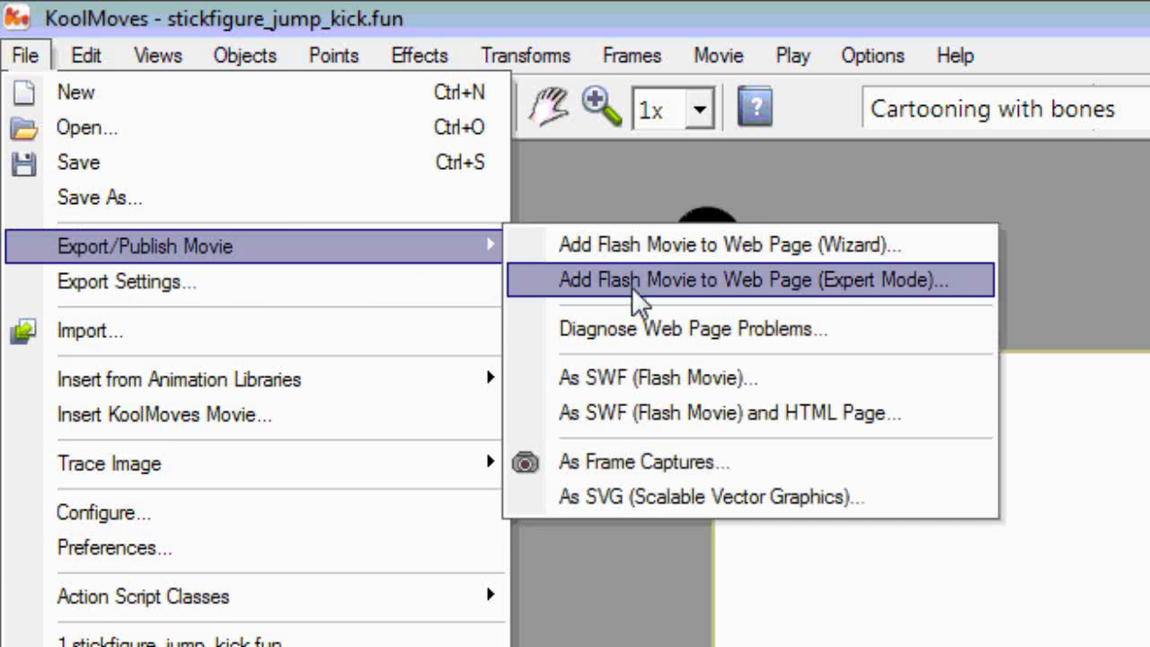
click(674, 370)
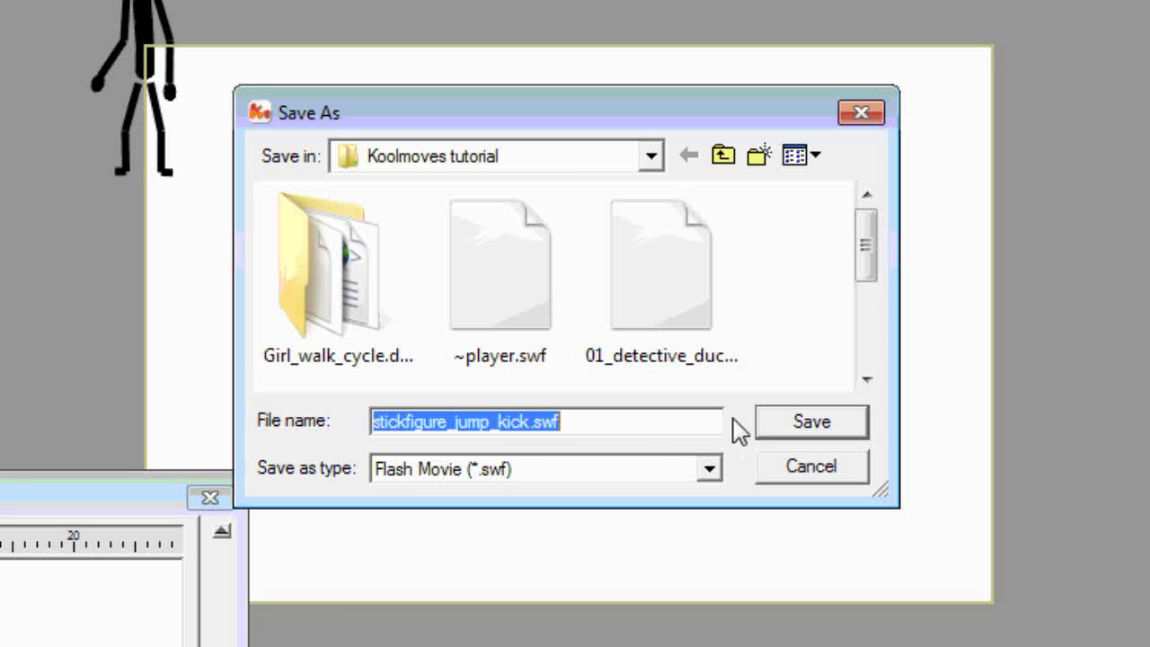
click(811, 428)
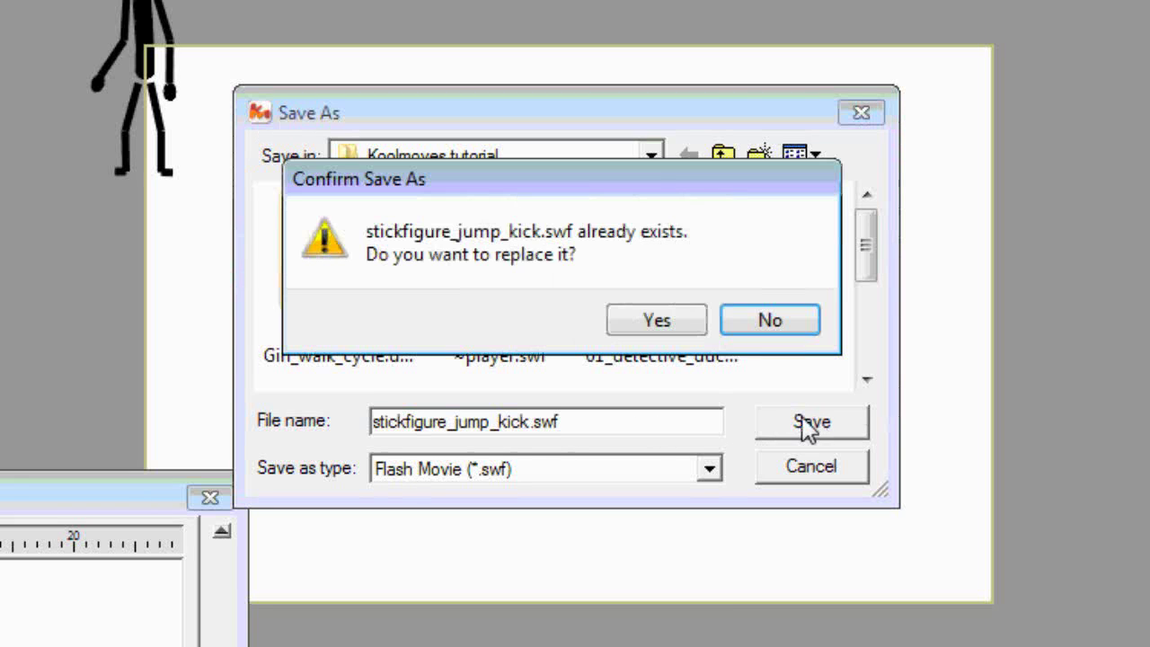
click(662, 319)
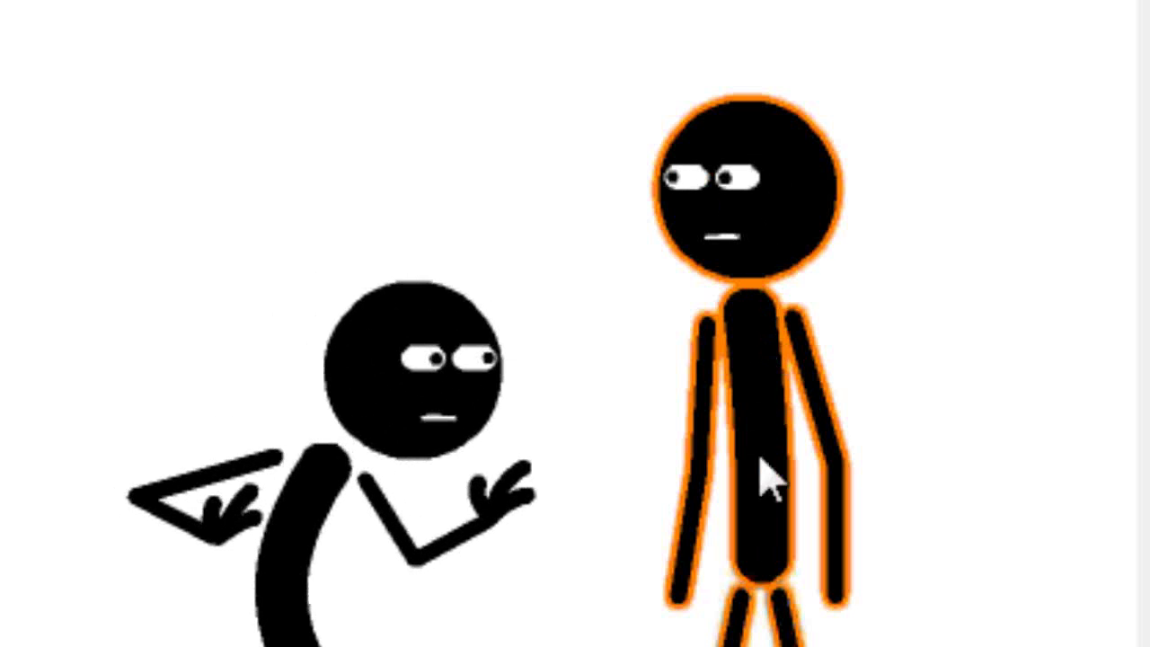
click(745, 539)
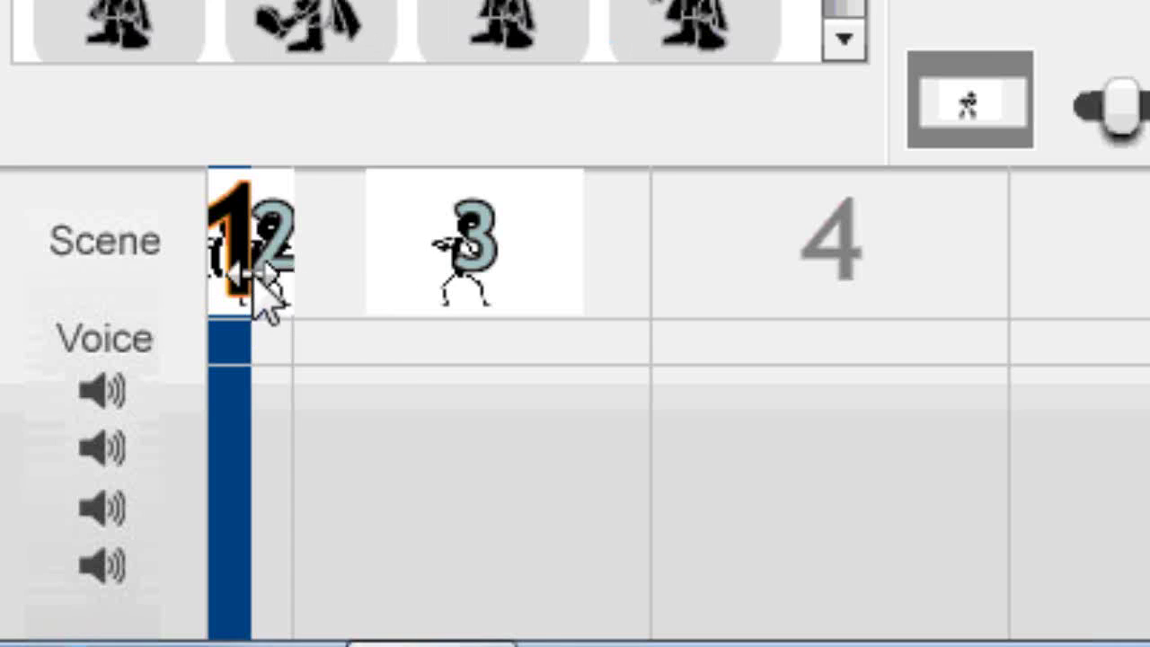
right_click(260, 274)
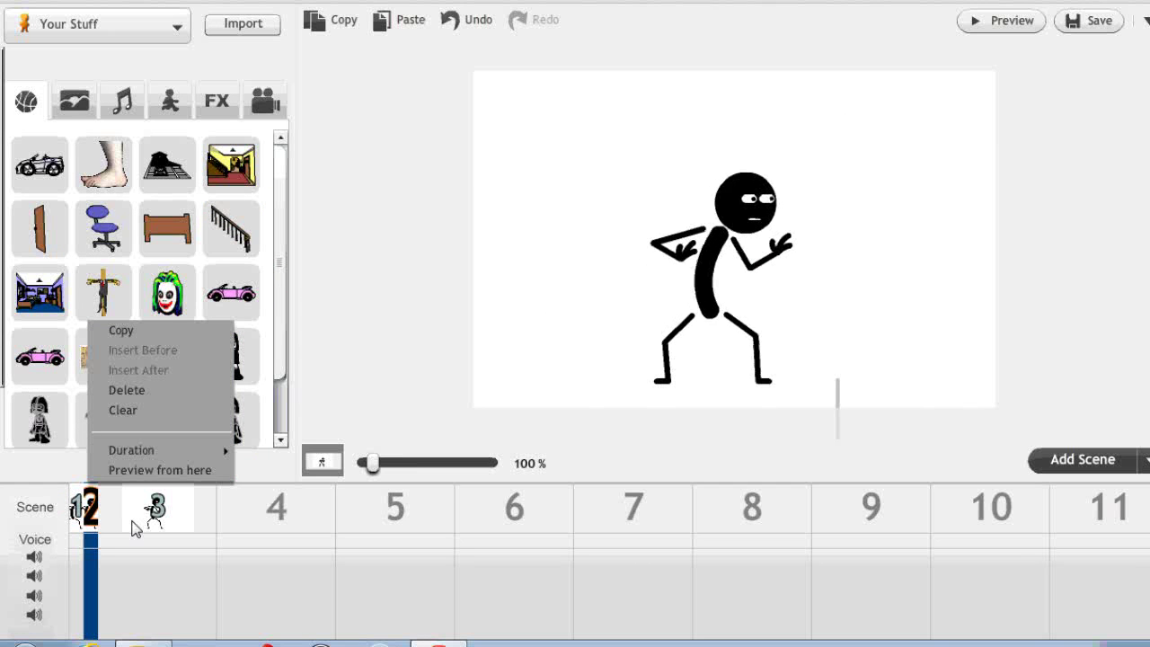
click(128, 526)
right_click(133, 525)
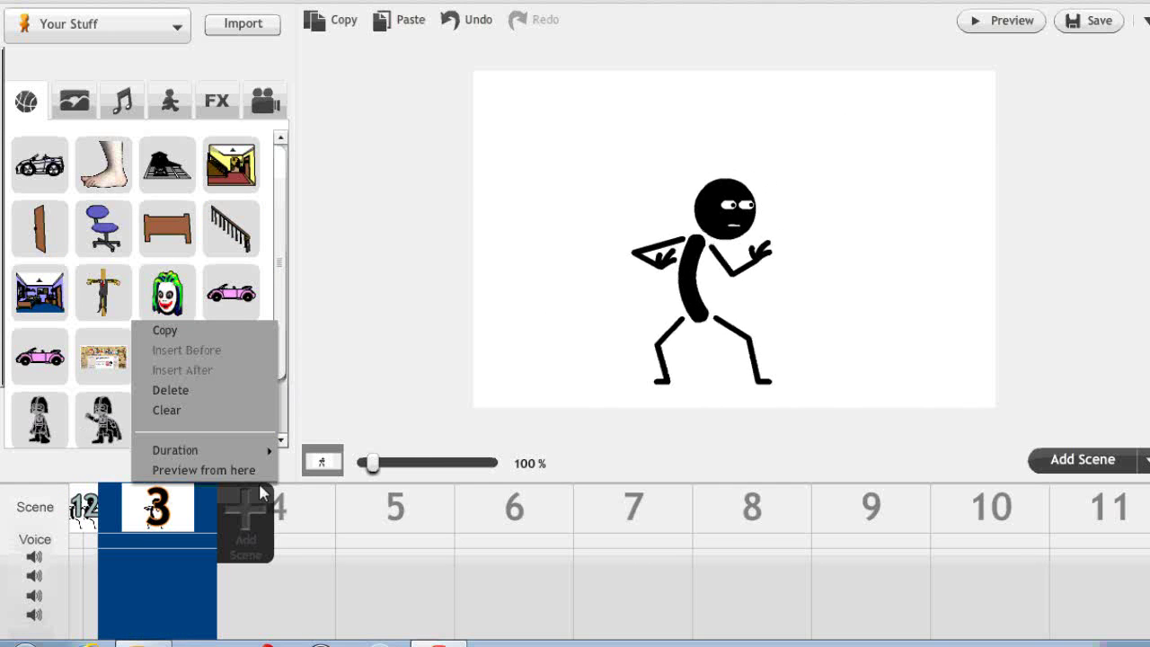
right_click(75, 532)
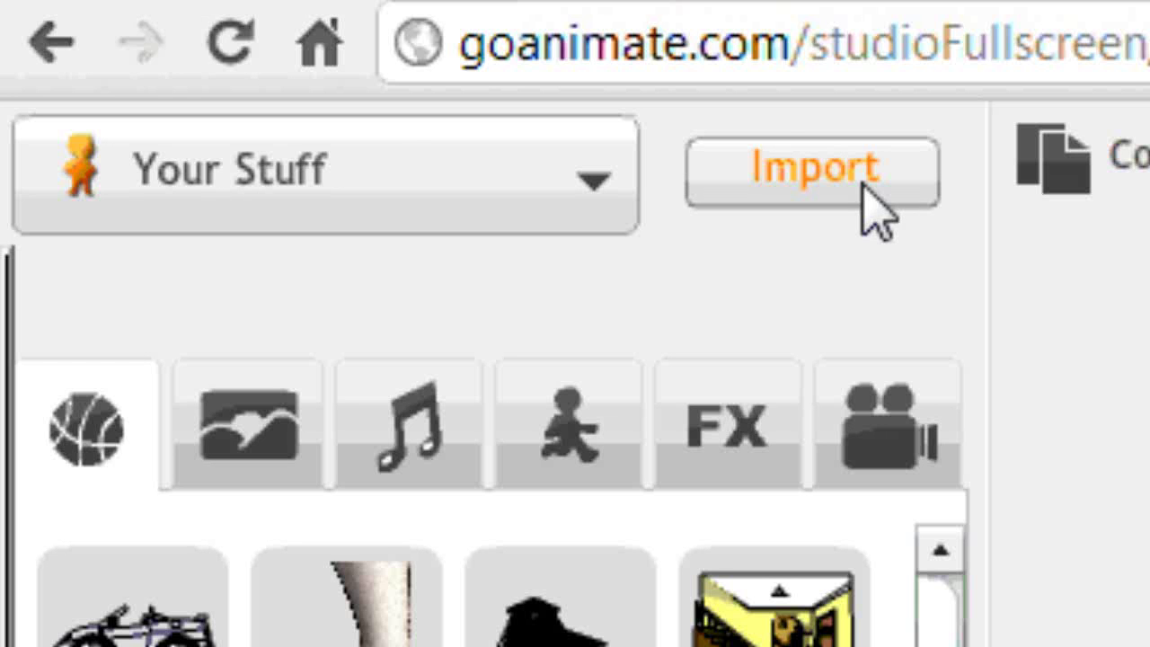
In Import to Studio's Flash Animations tab, browse to and select stickfigure_jump_kick.swf
click(862, 184)
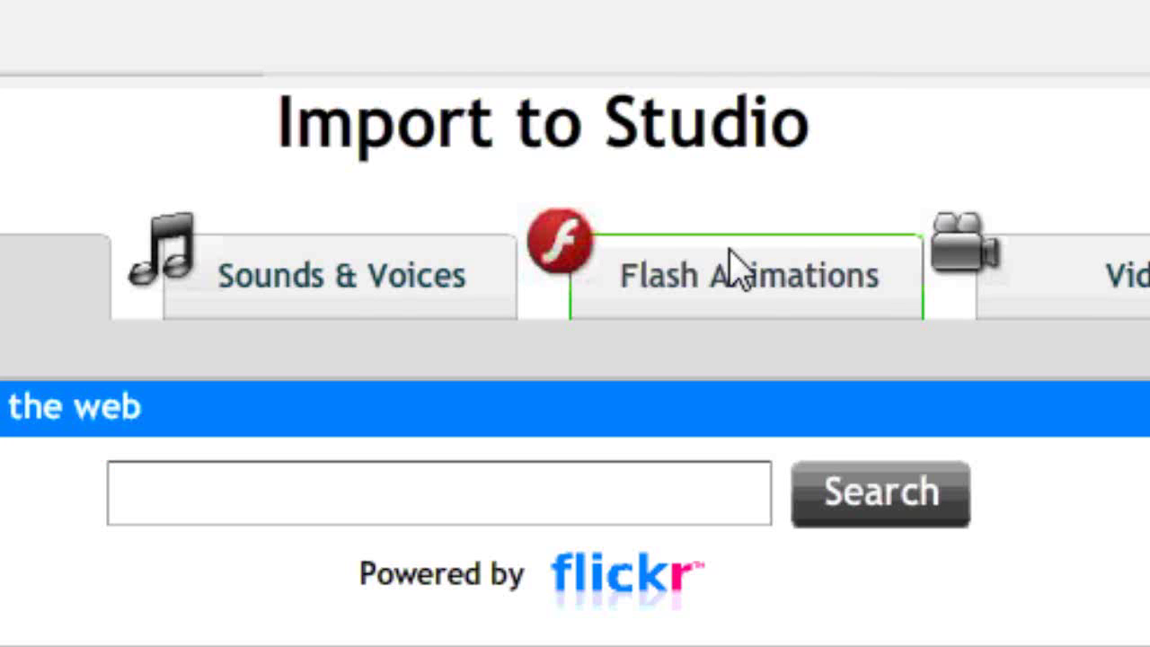
click(722, 279)
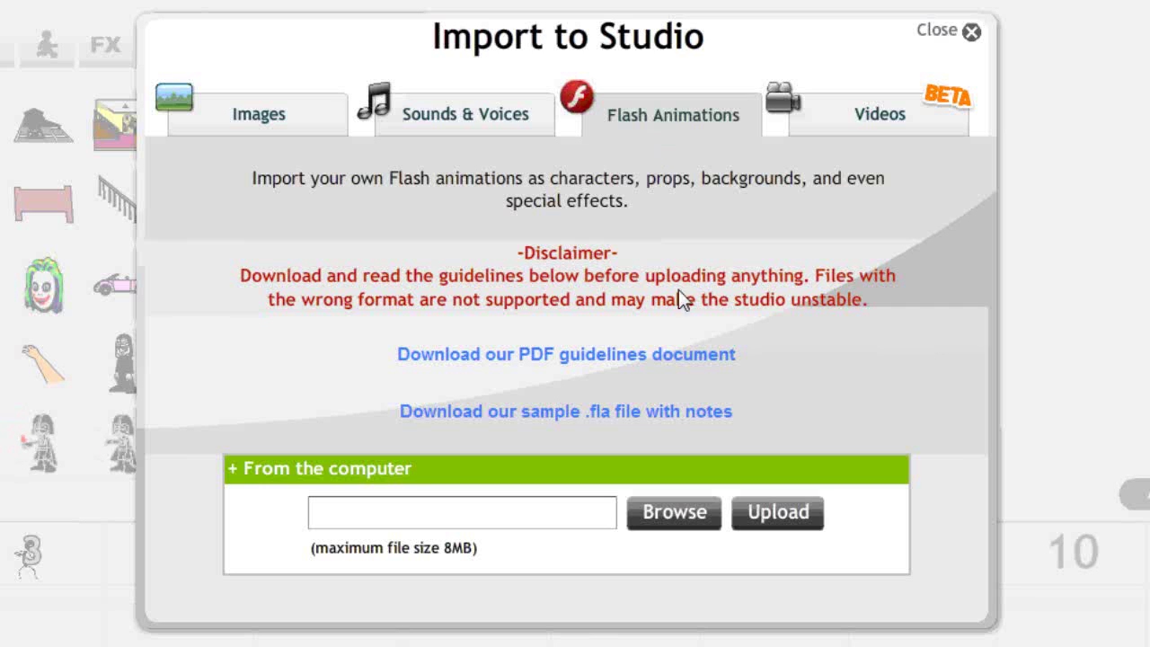
click(674, 511)
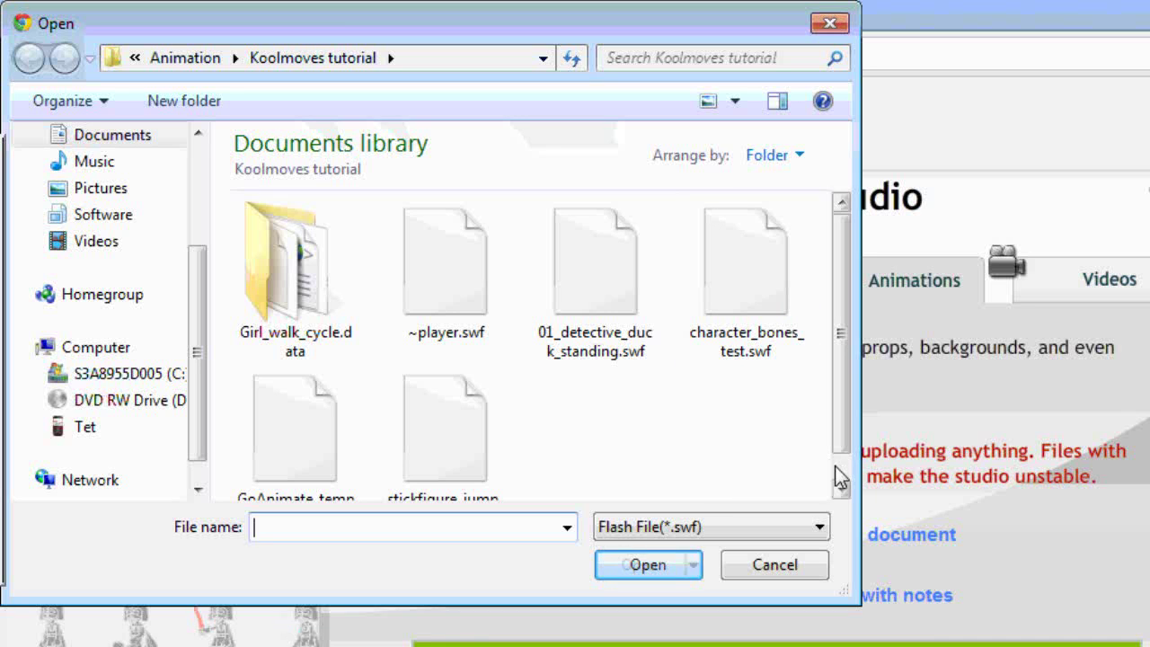
scroll(831, 465, down, 1)
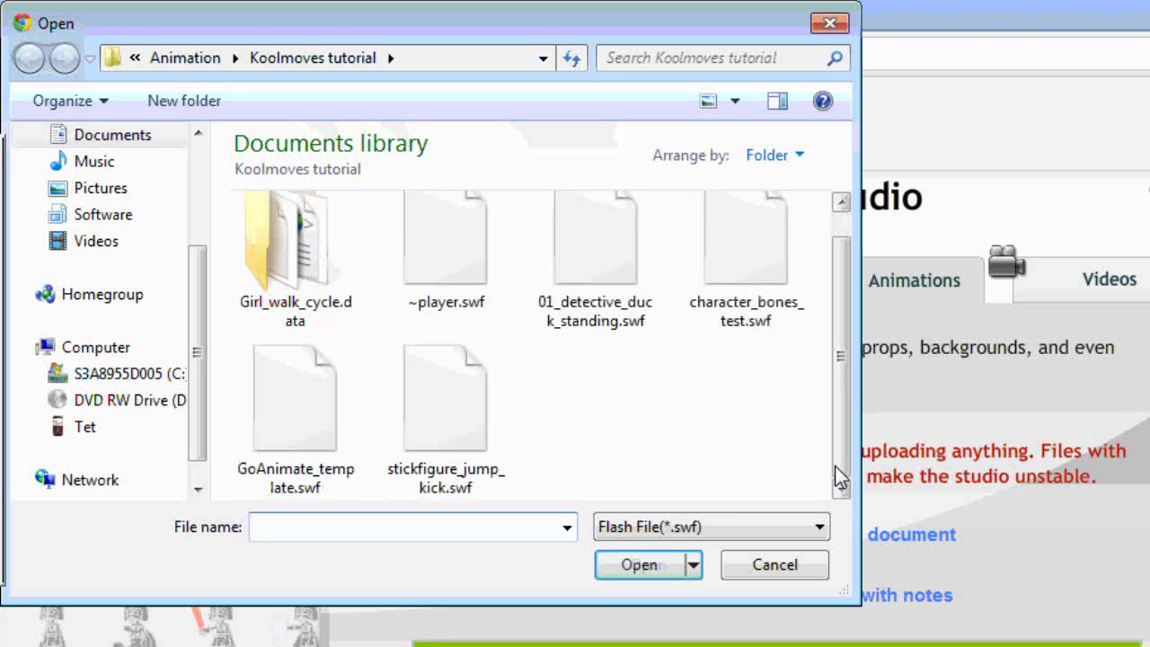
click(429, 377)
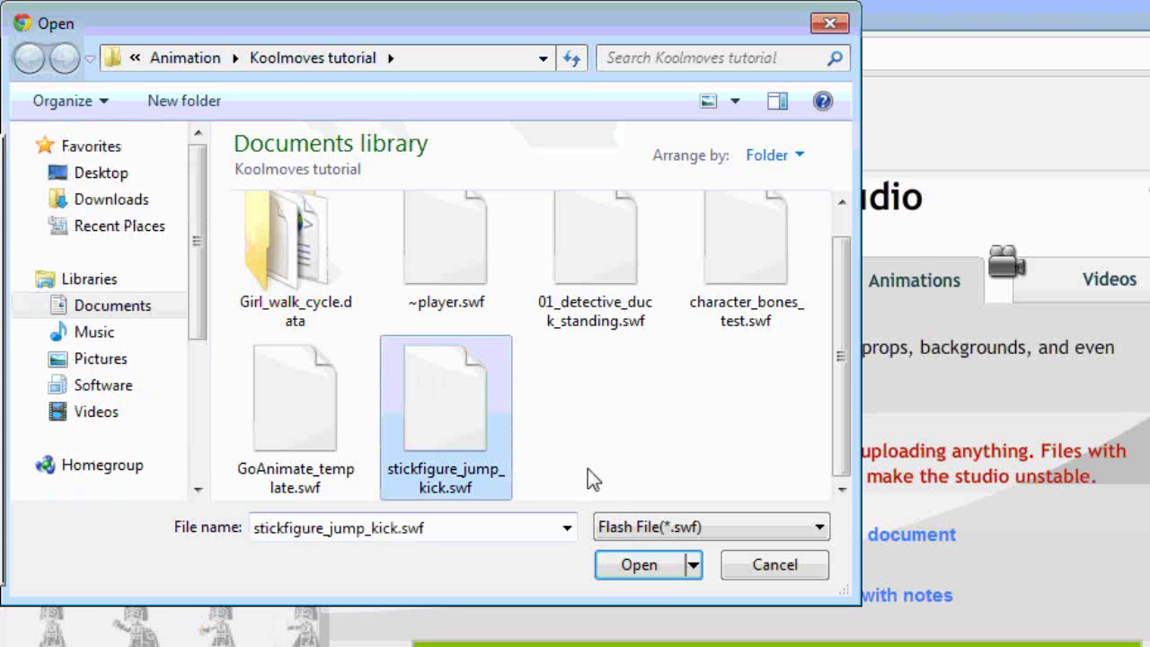
click(634, 566)
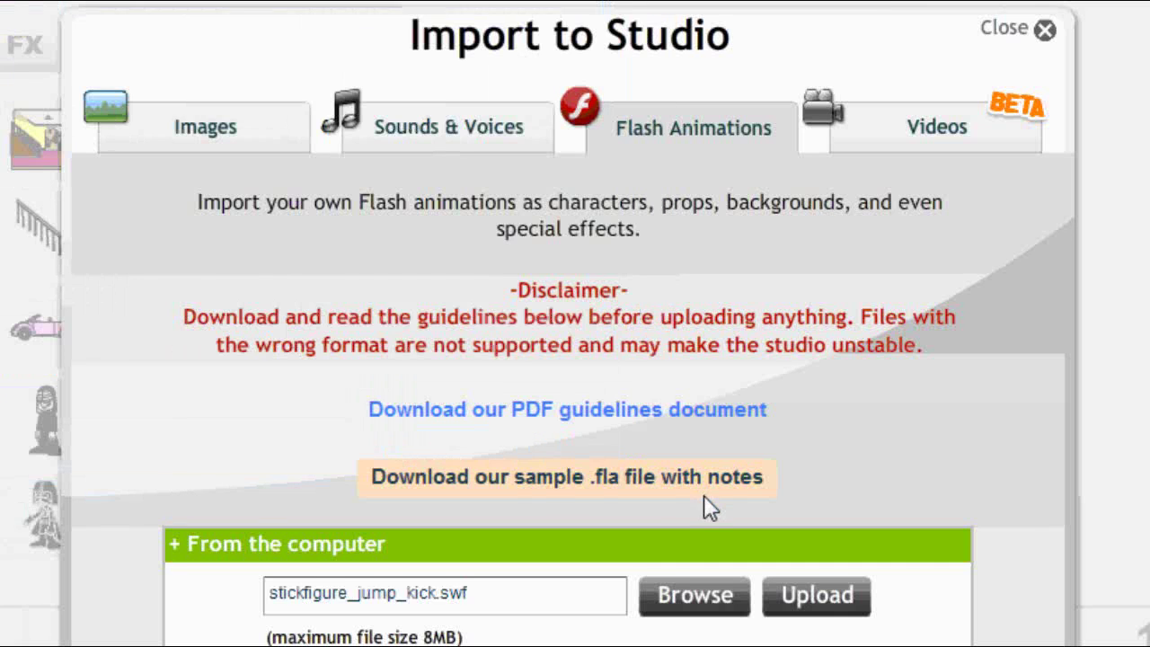
Upload stickfigure_jump_kick as a non-public Other Prop with tags stick, figure, jump, kick
click(815, 587)
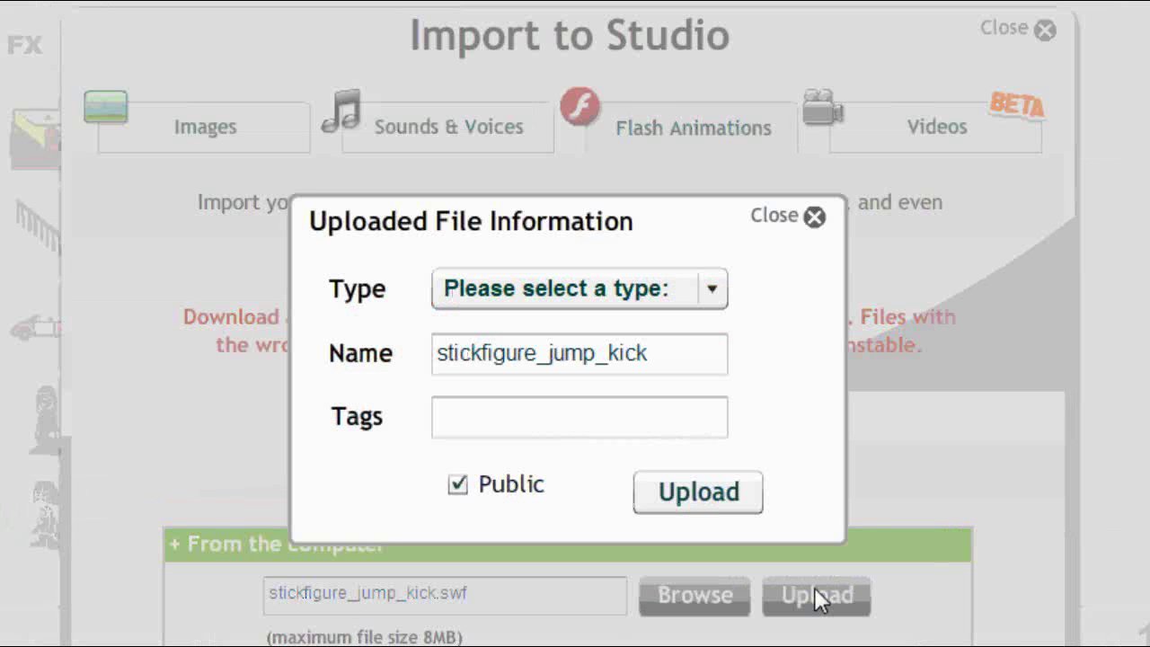
click(714, 288)
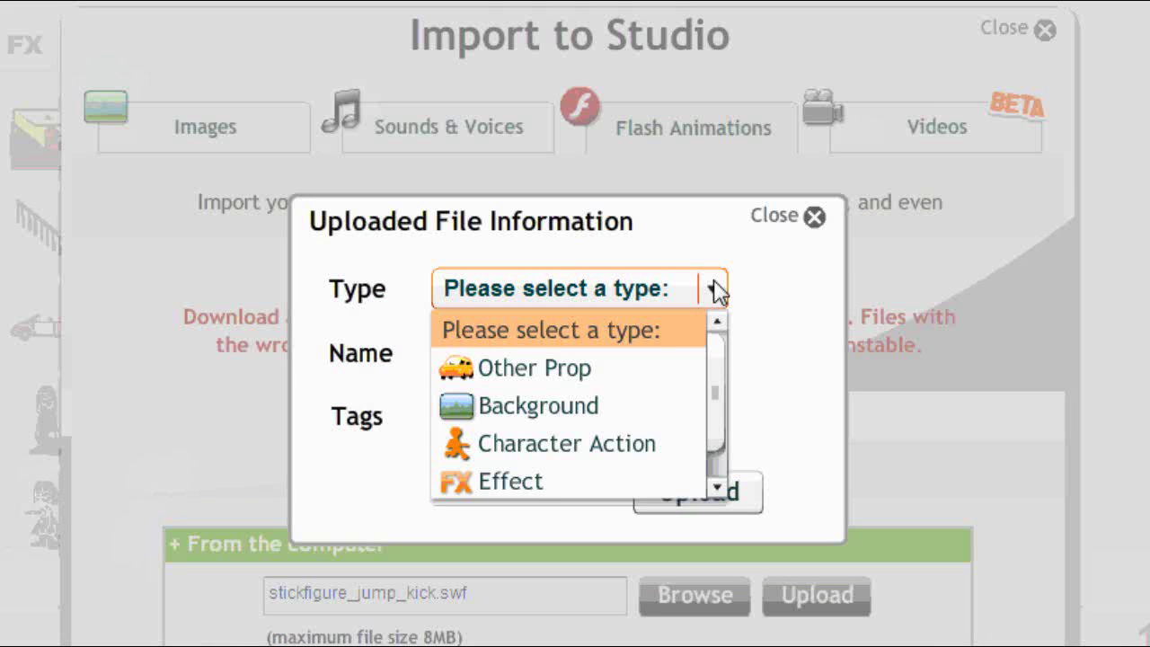
click(618, 374)
click(502, 430)
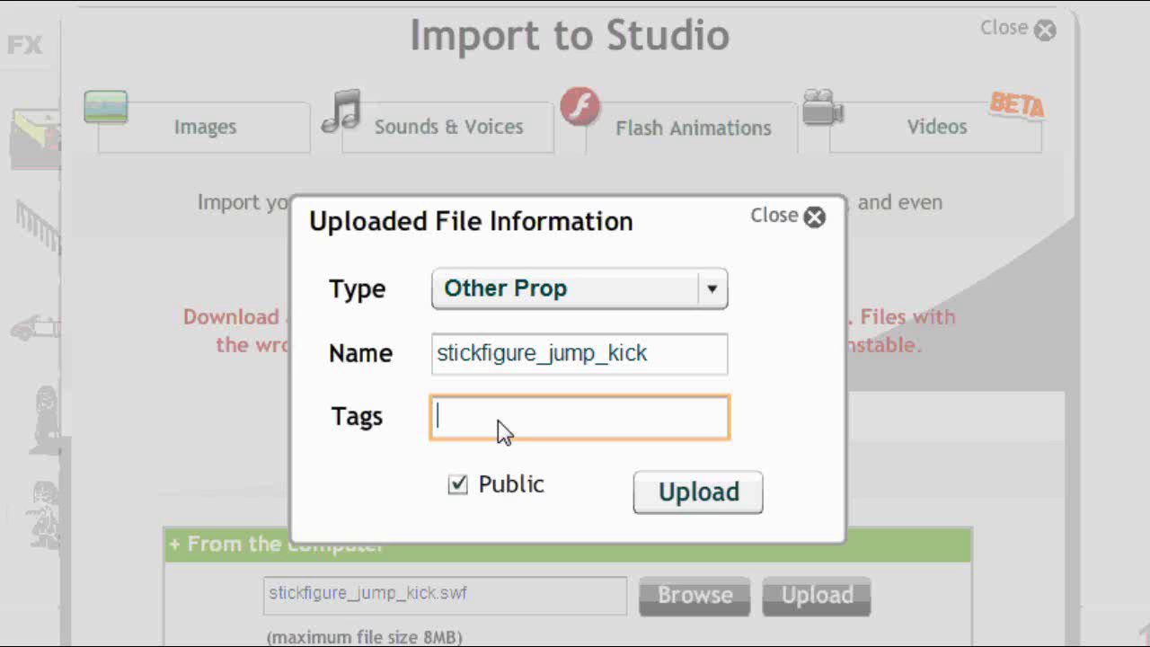
text(stick, figure, jump, kick, tet)
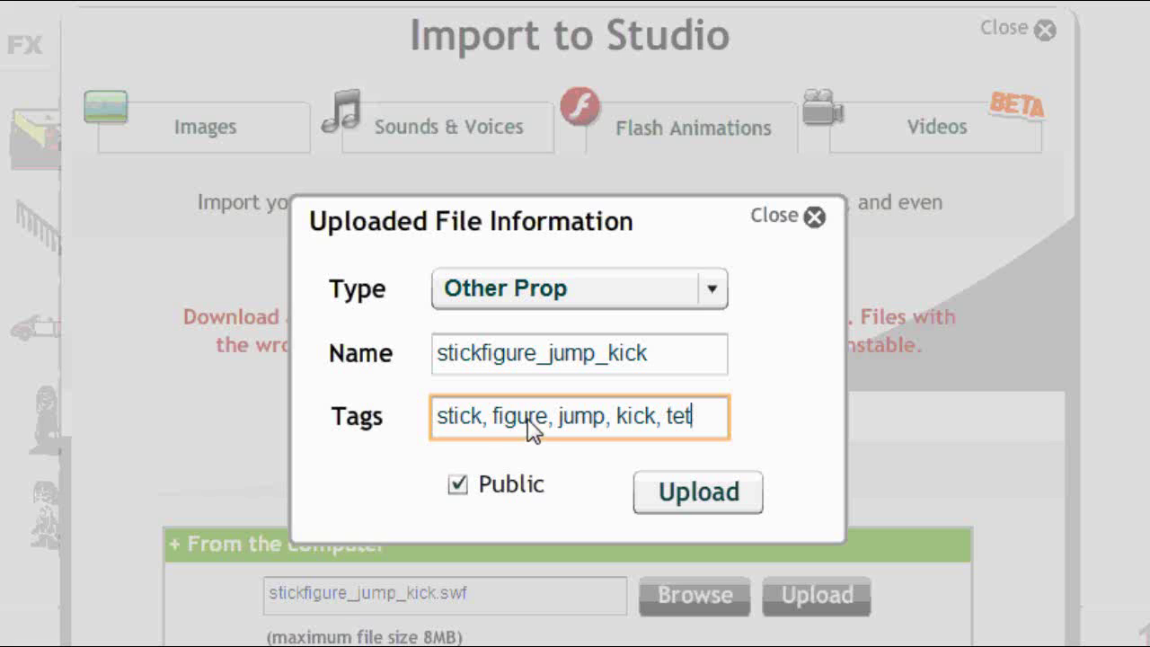
click(457, 484)
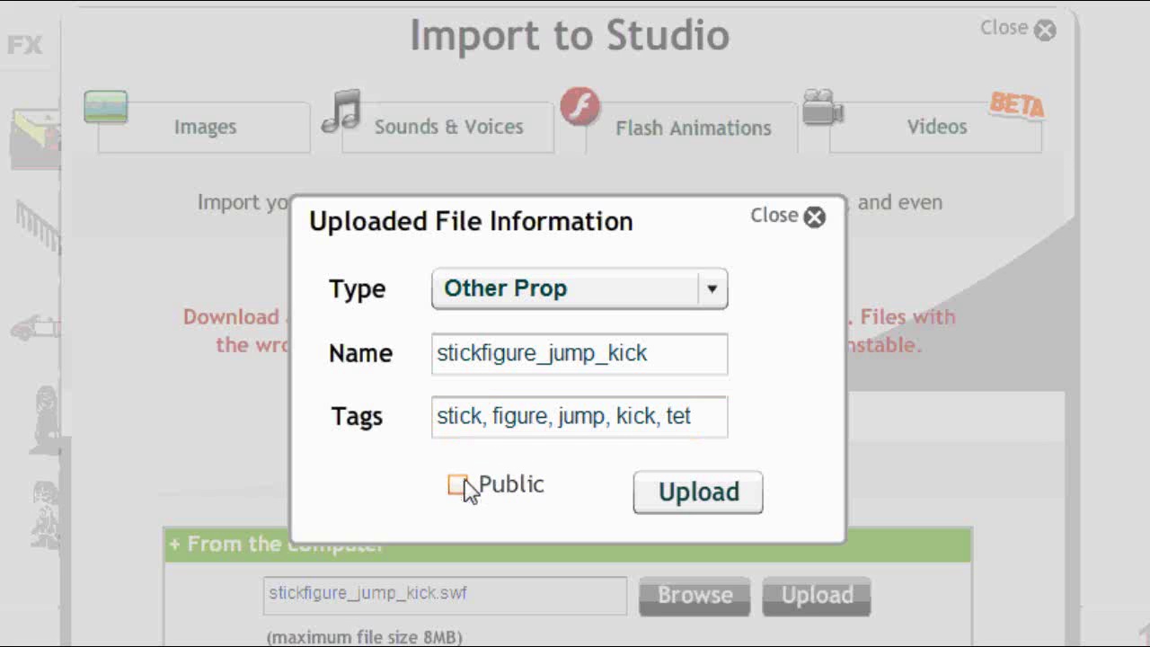
click(707, 493)
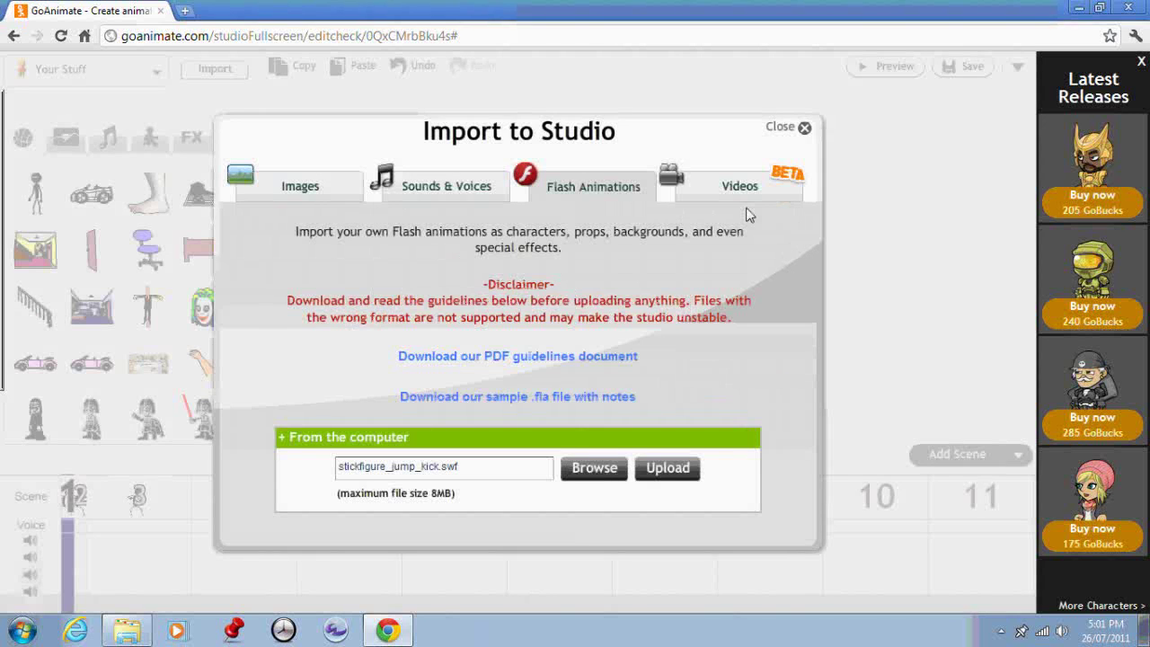
Place the imported stick figure on the stage beside the crouching fighter
click(804, 128)
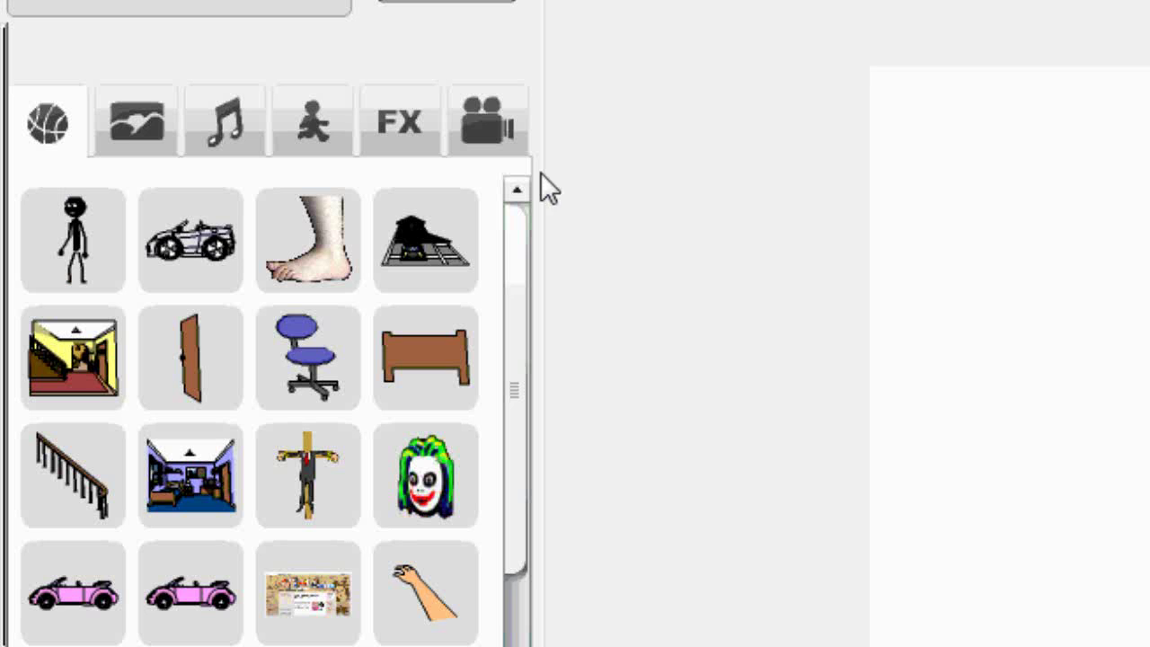
mouse_move(40, 210)
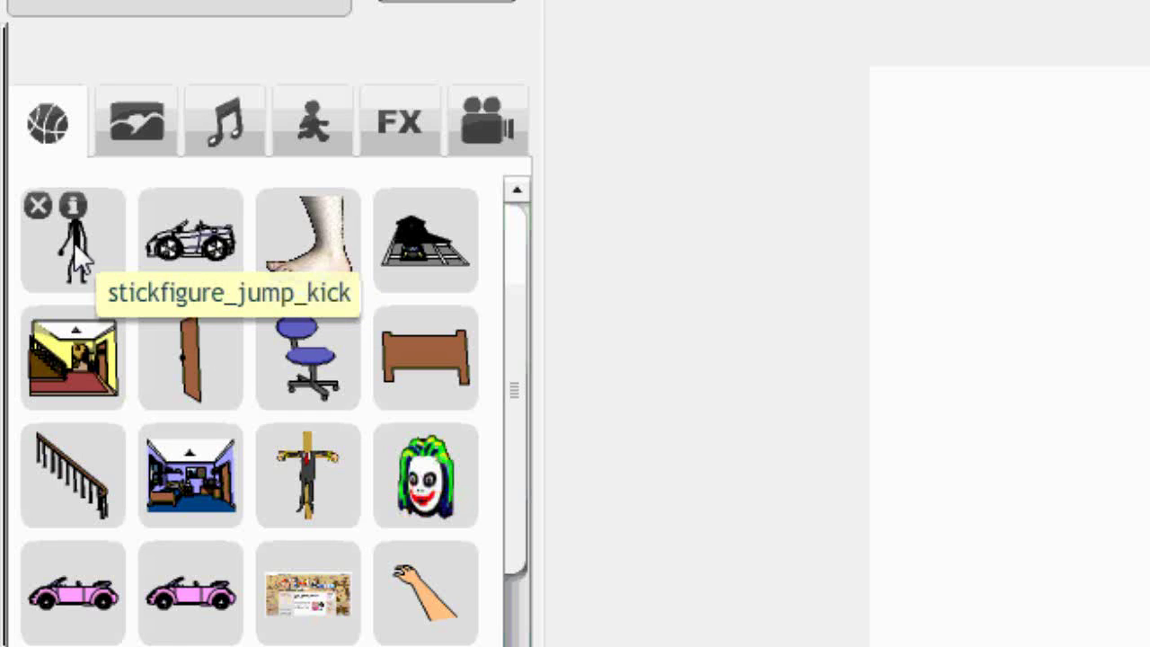
drag(74, 242, 1063, 375)
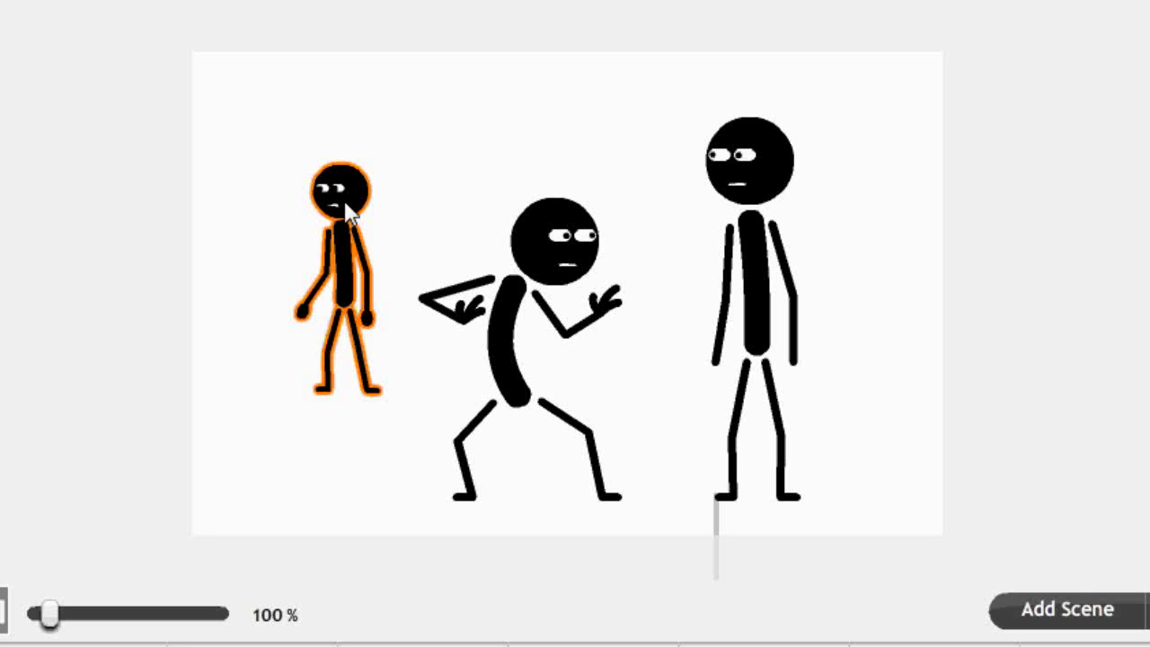
drag(345, 208, 869, 251)
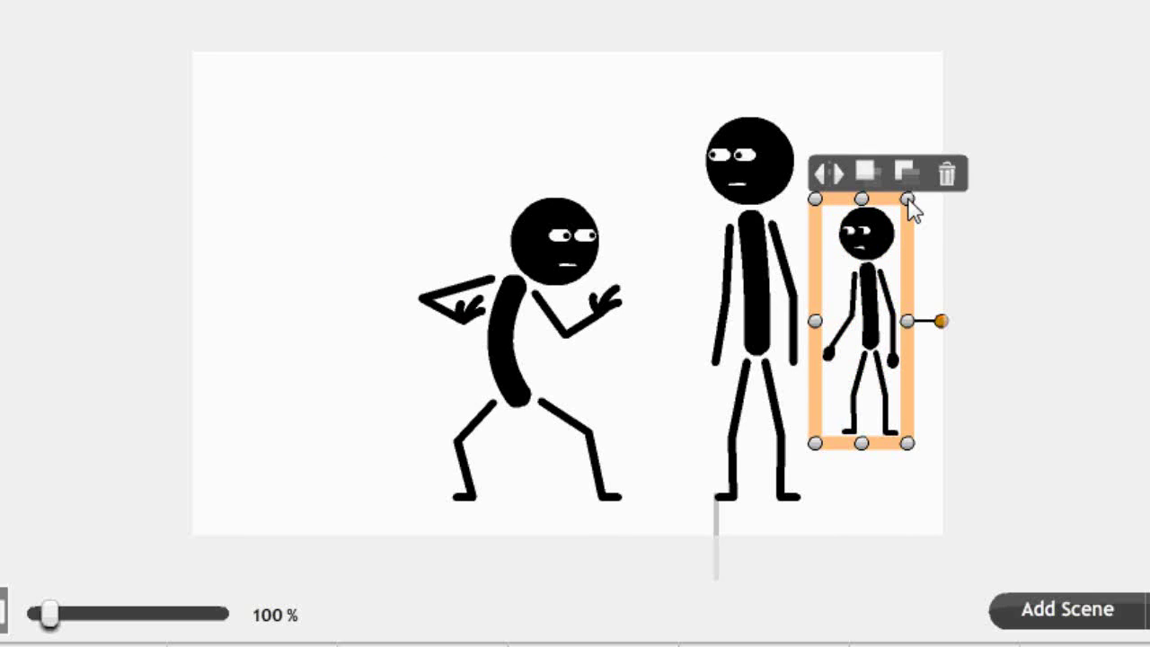
Resize the added figure to about 98×290 and overlay it on the tall standing figure
drag(909, 200, 930, 135)
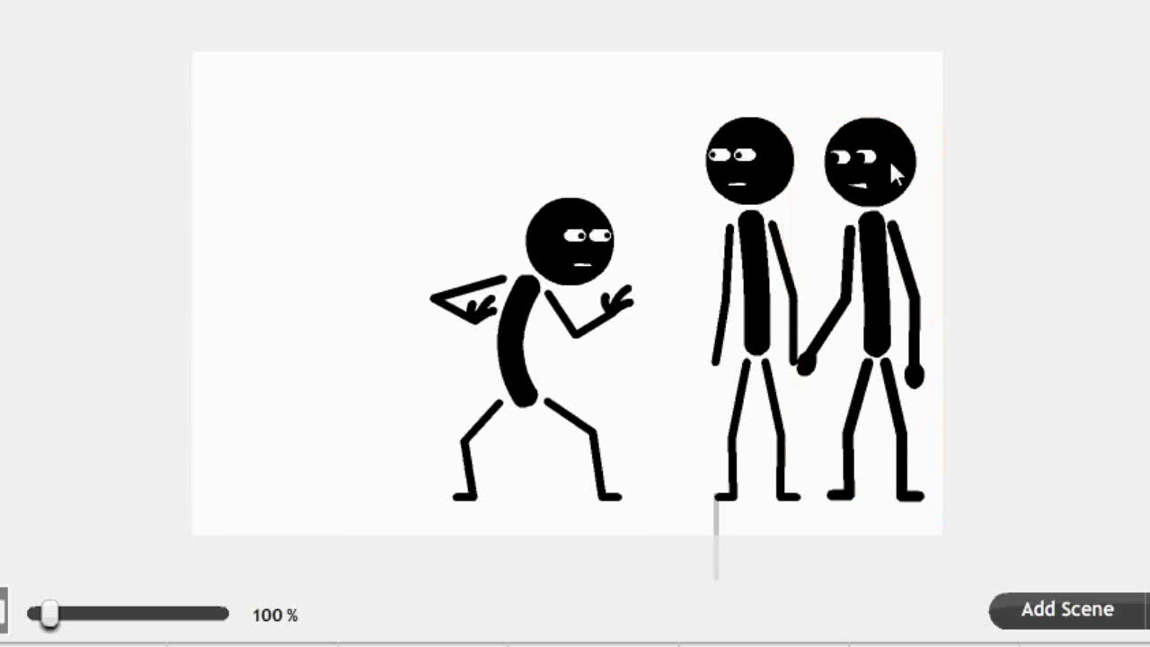
click(902, 148)
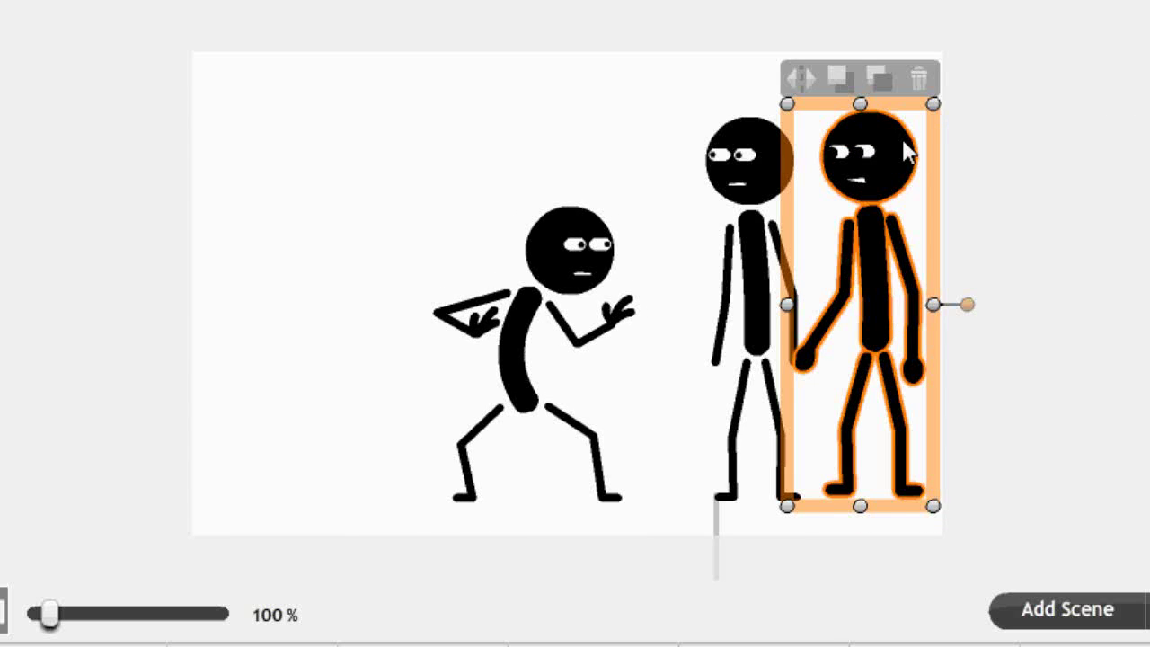
drag(932, 104, 935, 103)
drag(867, 239, 752, 254)
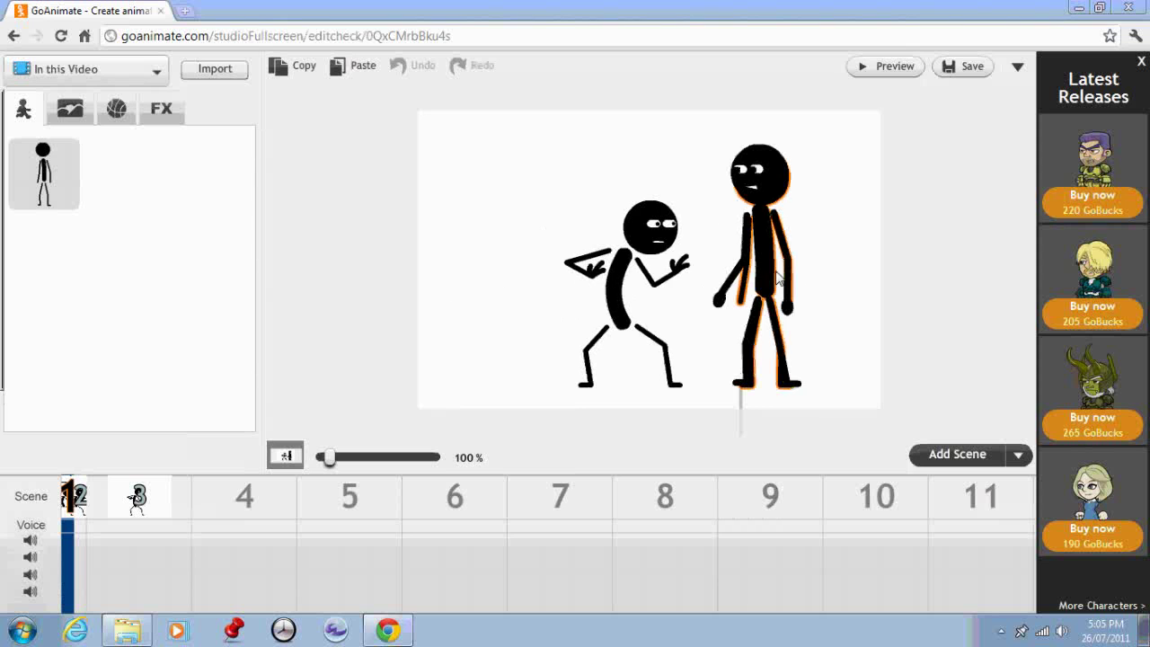
Copy the tall stick figure and paste it into scenes 2 and 3
click(769, 188)
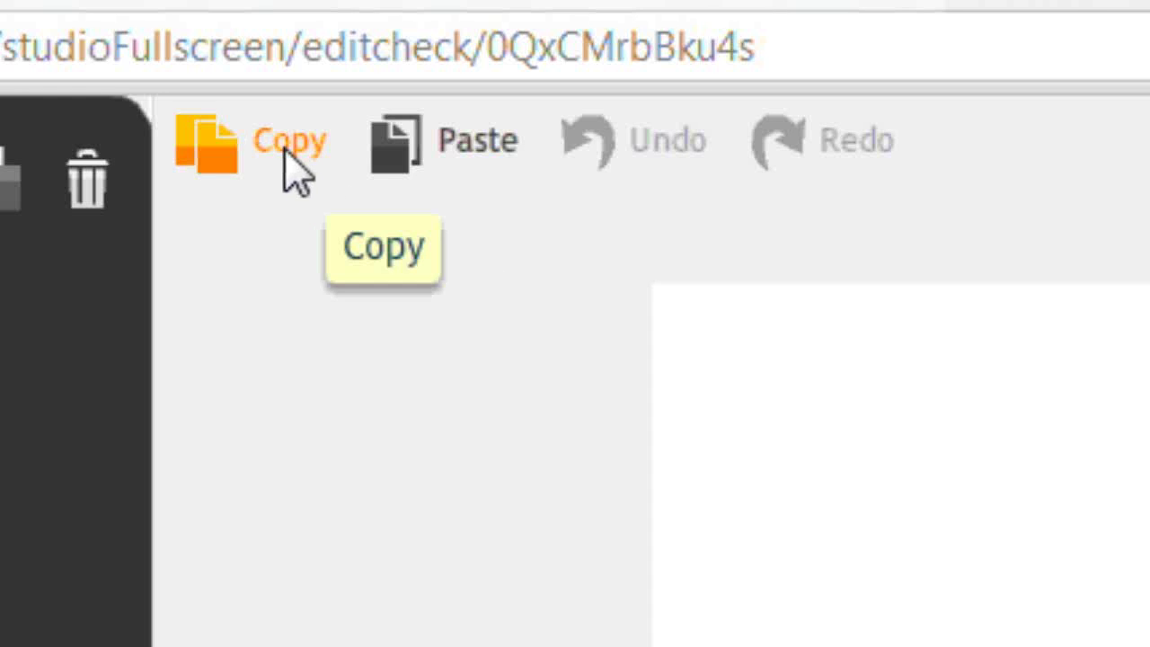
click(285, 151)
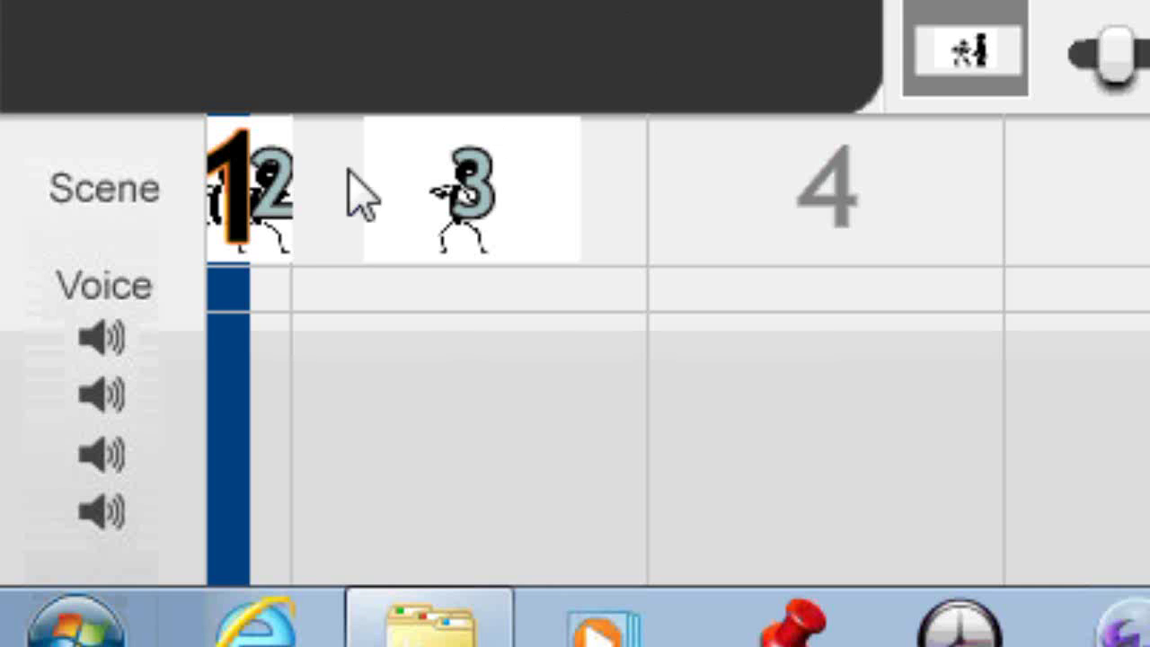
click(266, 194)
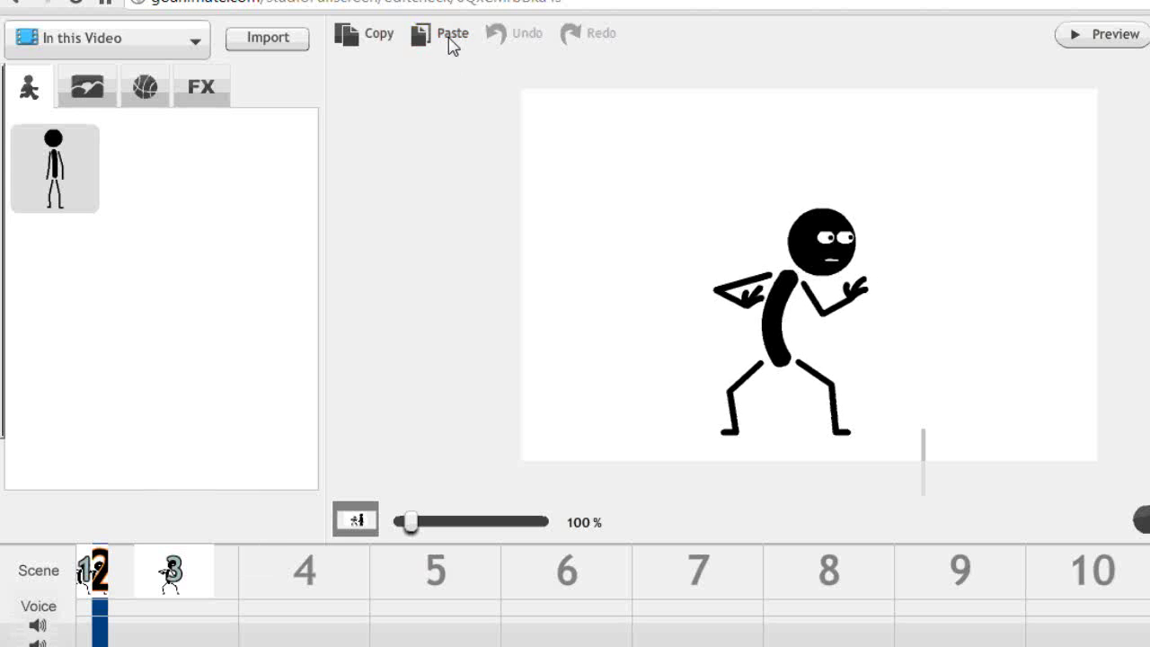
click(452, 38)
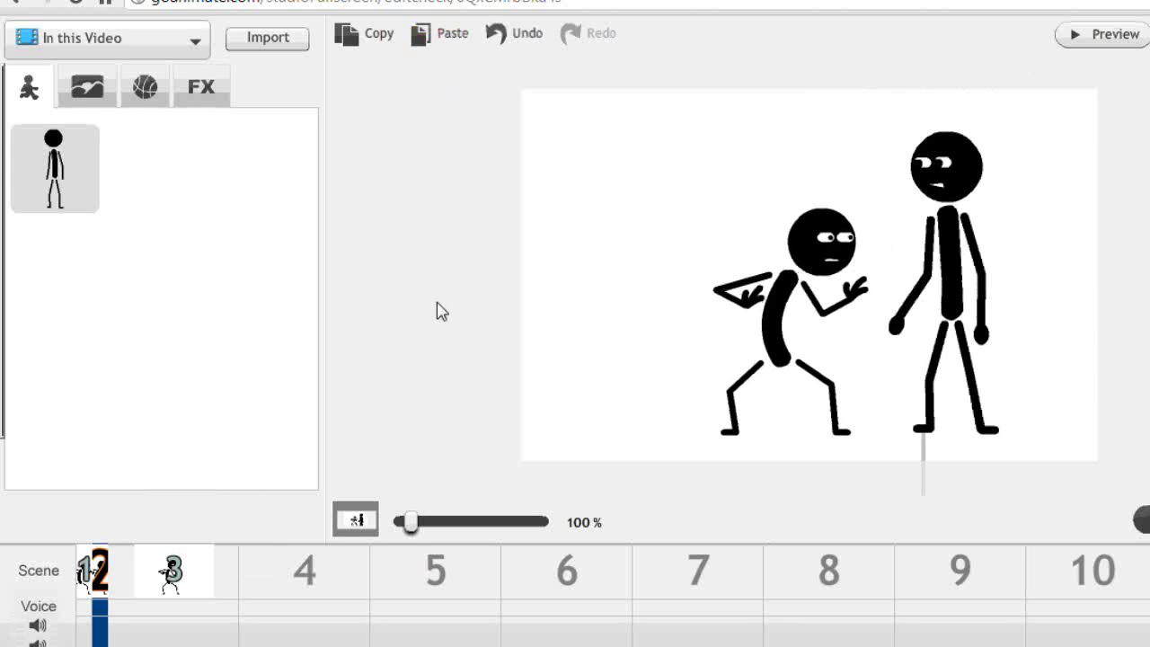
right_click(170, 561)
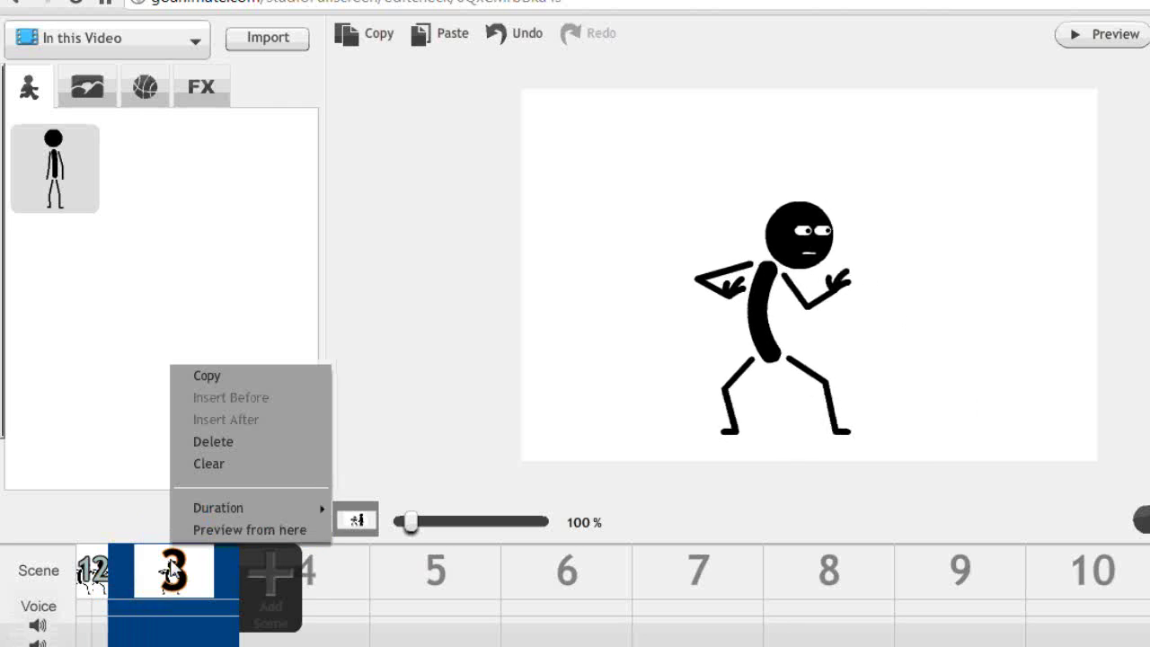
click(452, 38)
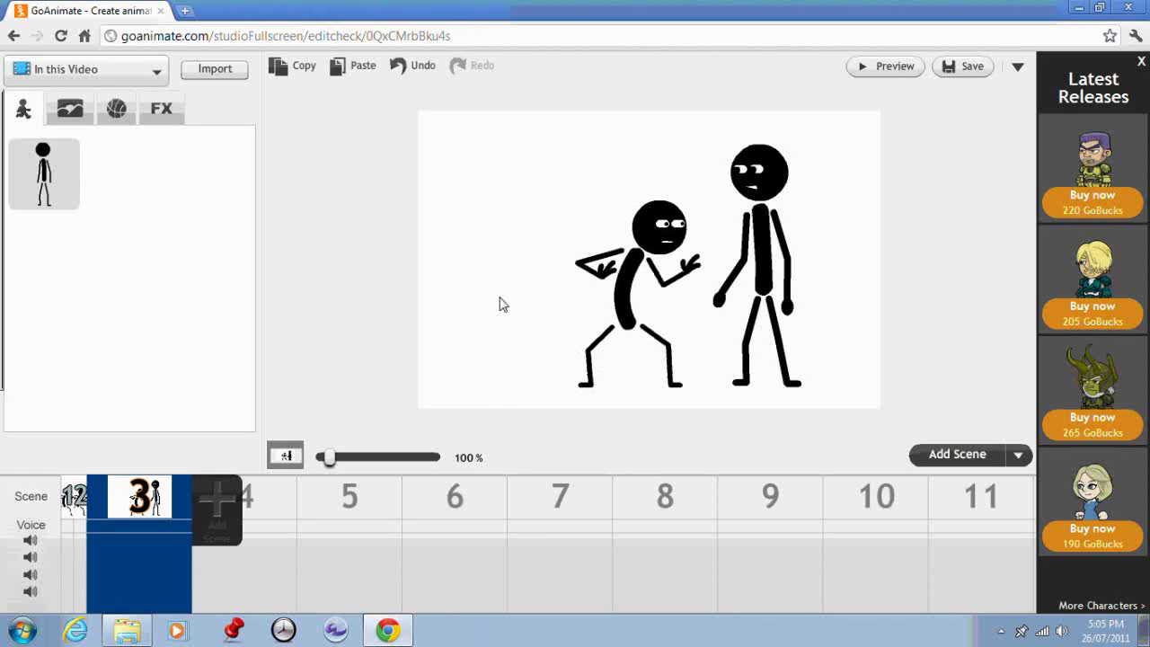
click(754, 303)
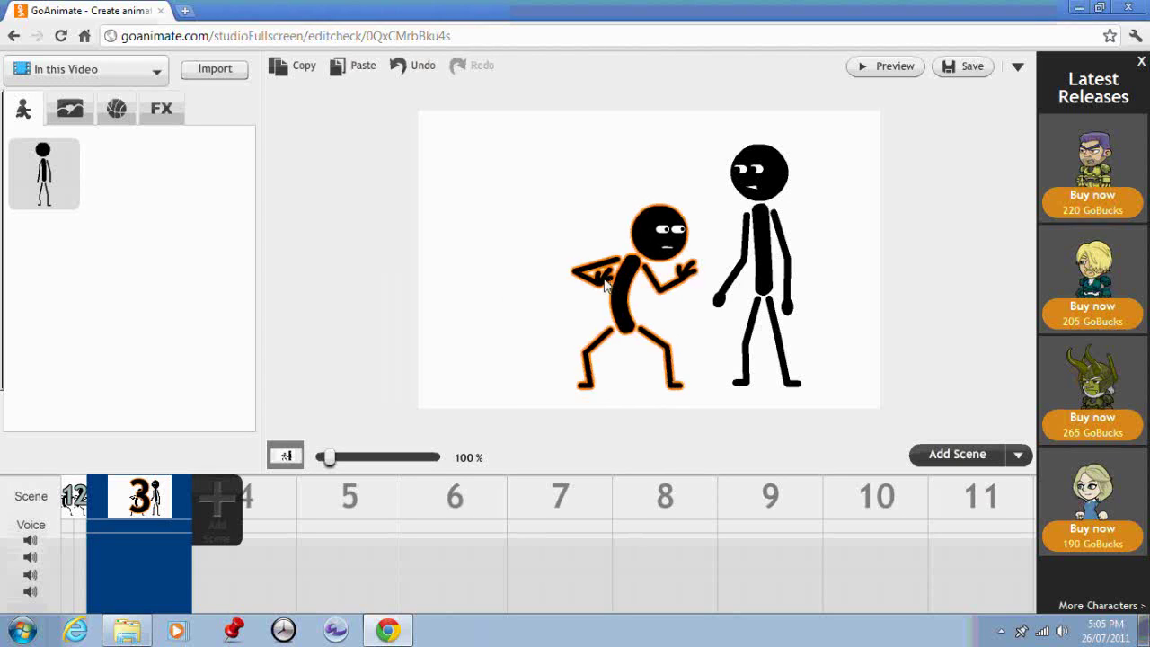
Give the scene 3 fighter the Get hit > Fall down (instant) action
click(664, 235)
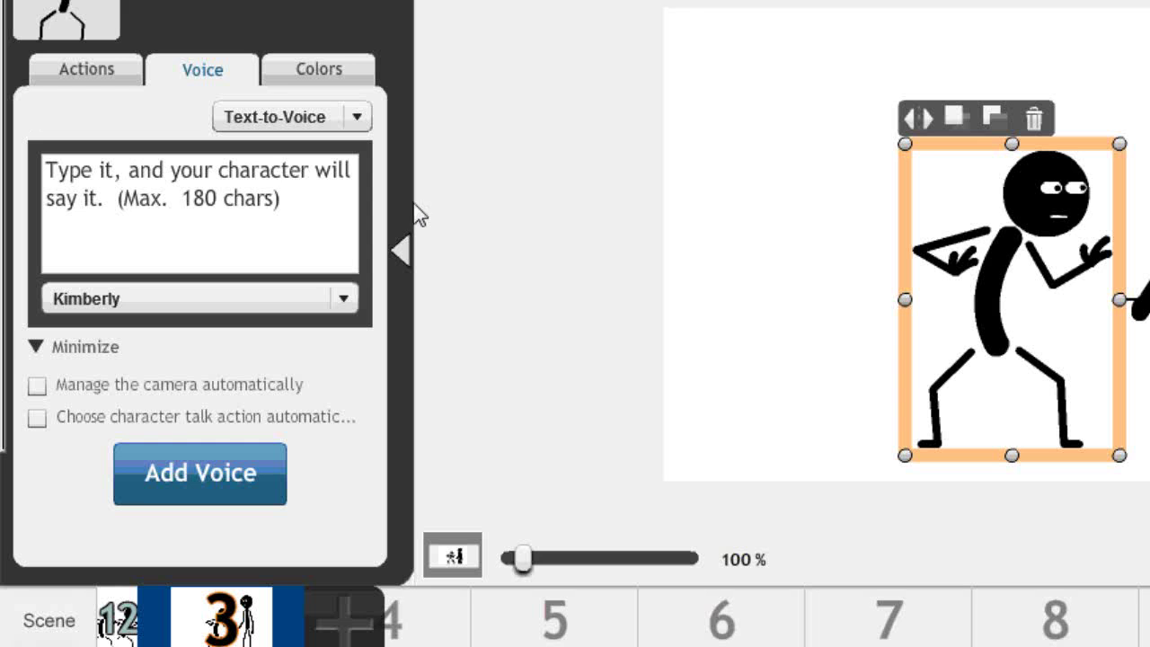
click(88, 72)
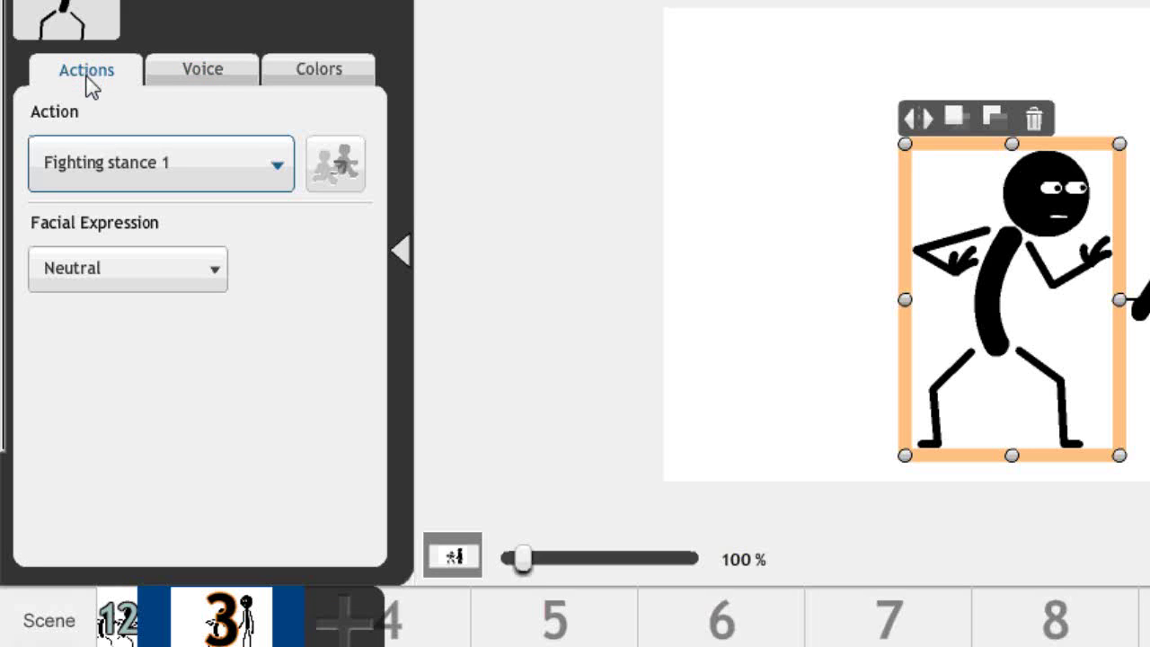
click(89, 164)
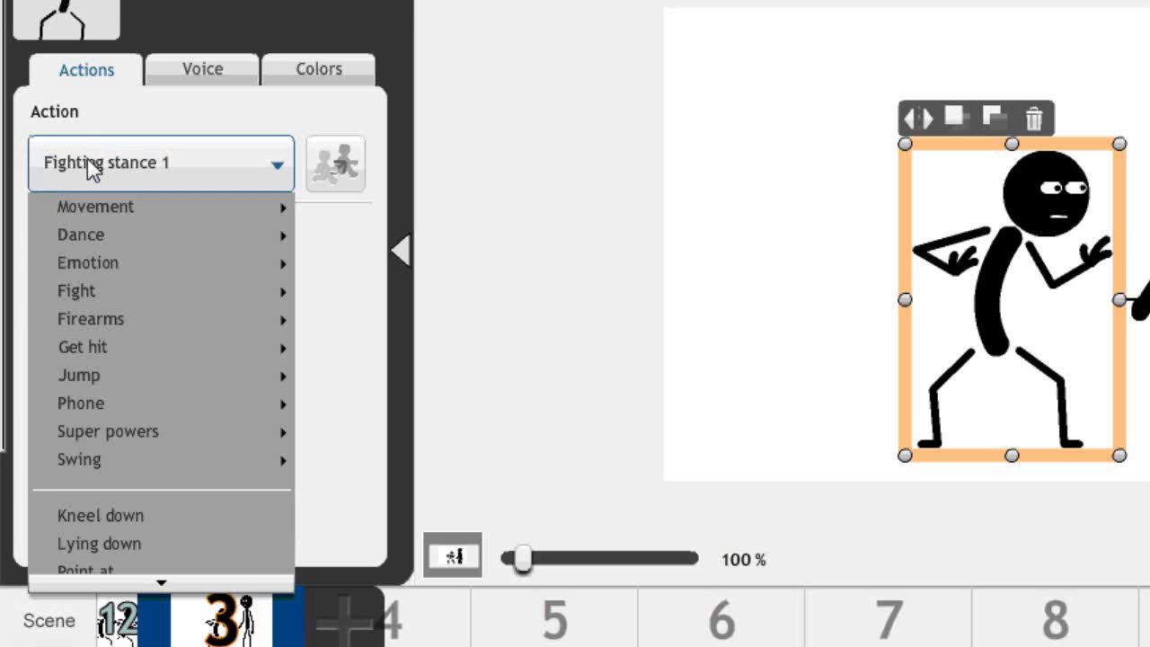
mouse_move(128, 357)
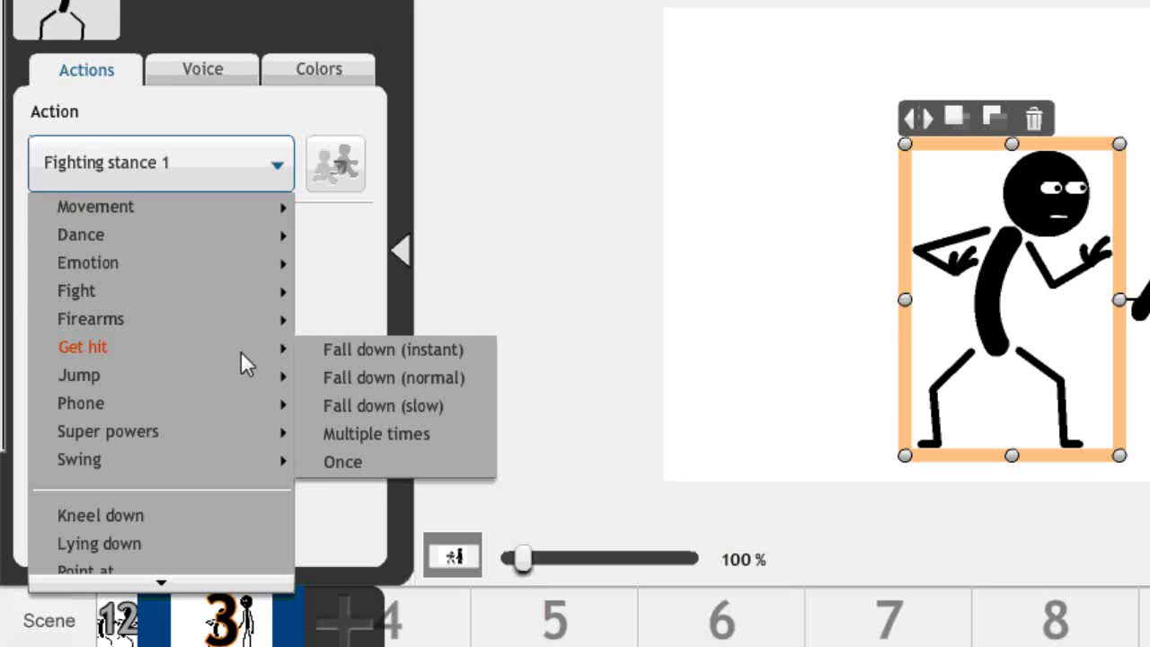
click(323, 354)
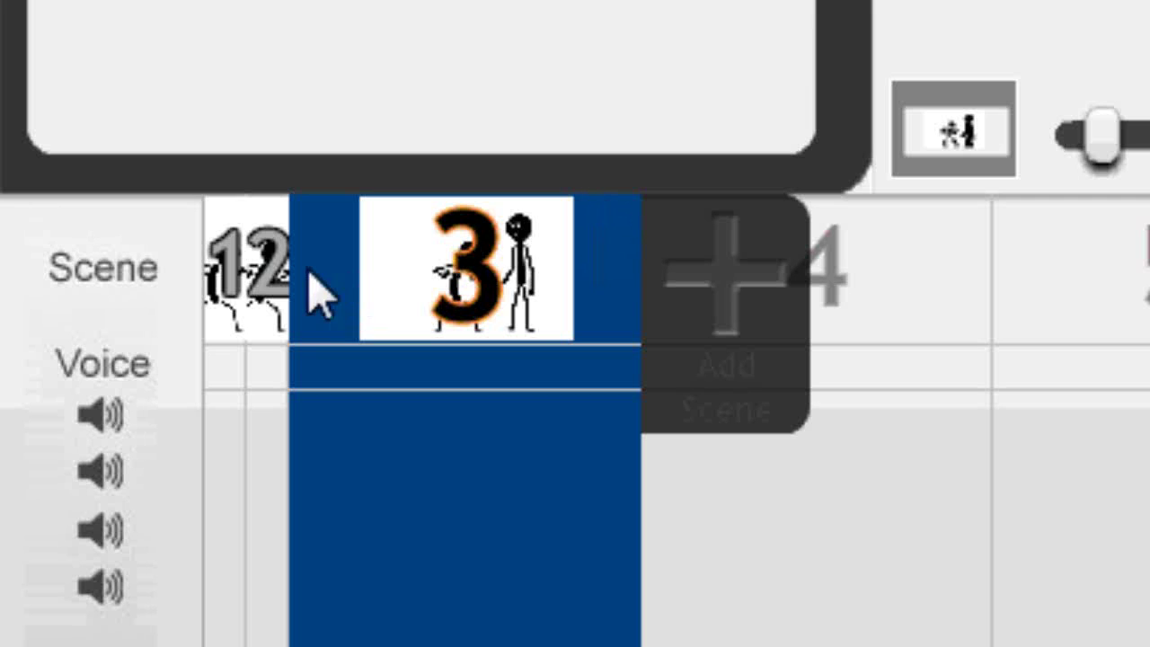
Delete the extra tall figure from scene 1
click(220, 269)
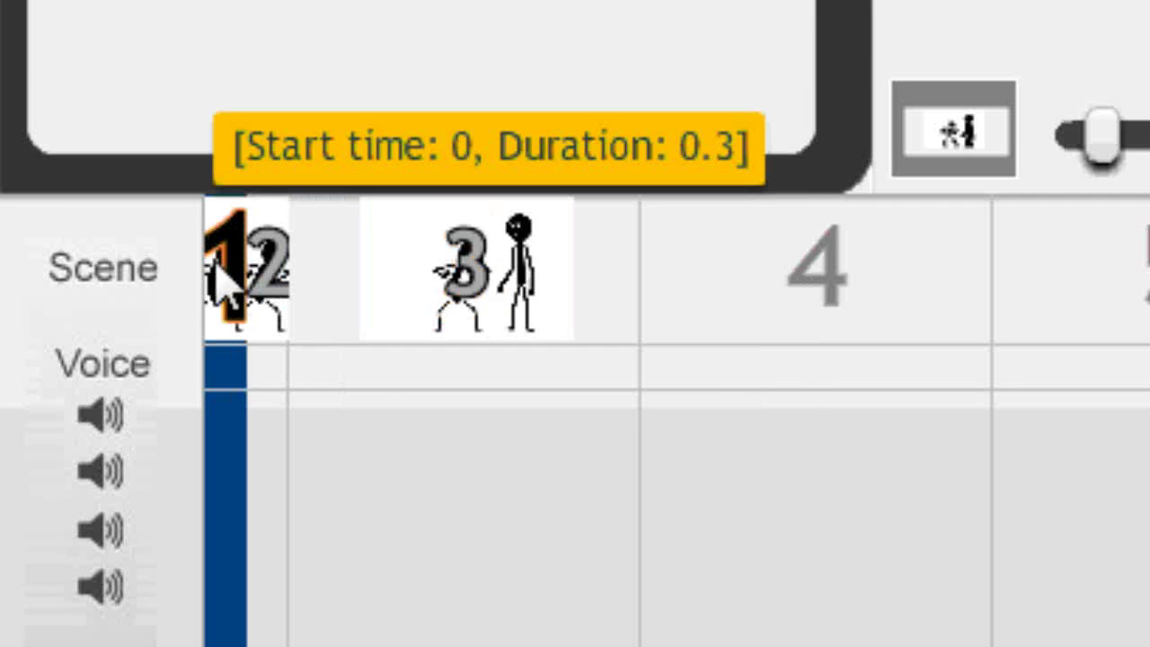
right_click(220, 269)
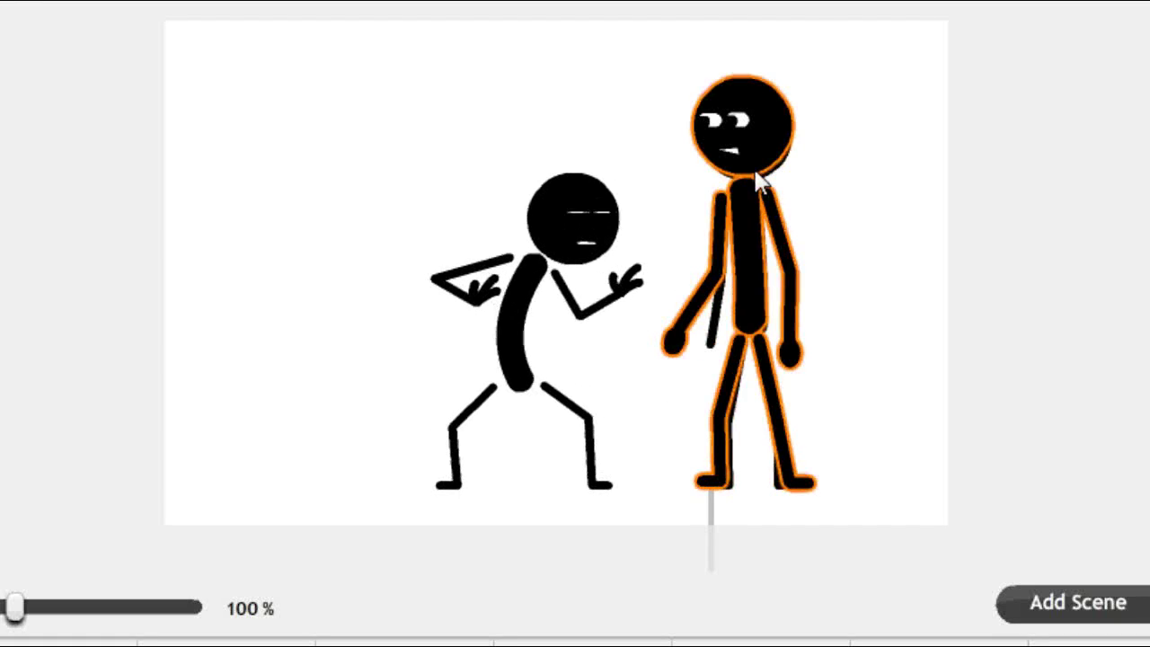
click(769, 205)
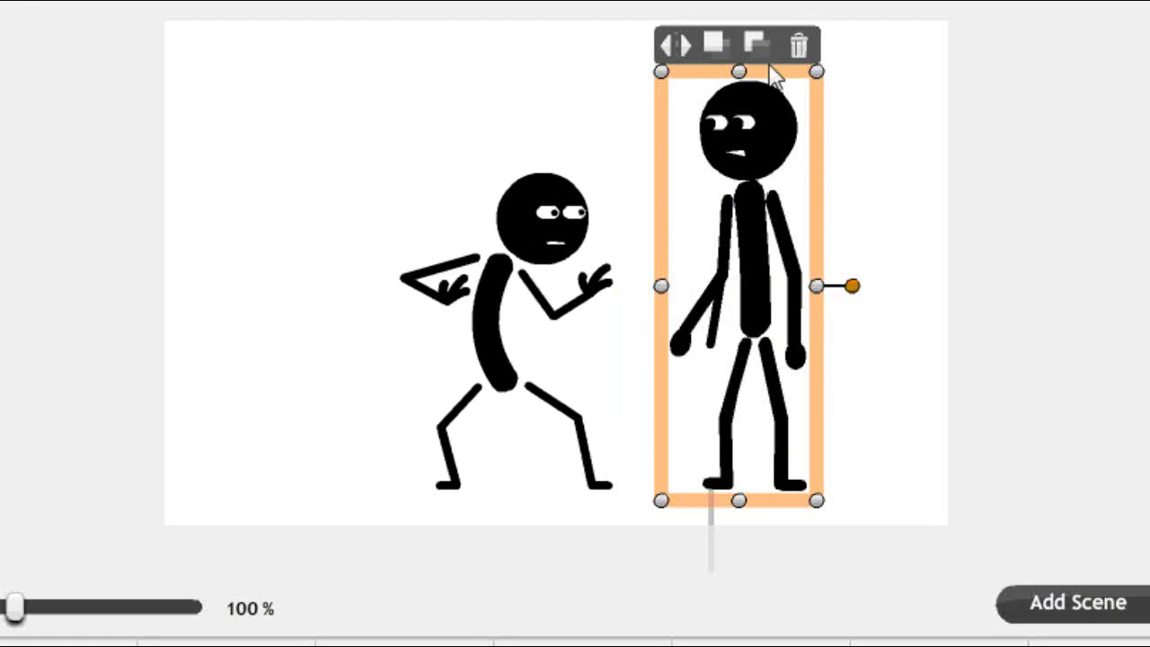
click(799, 45)
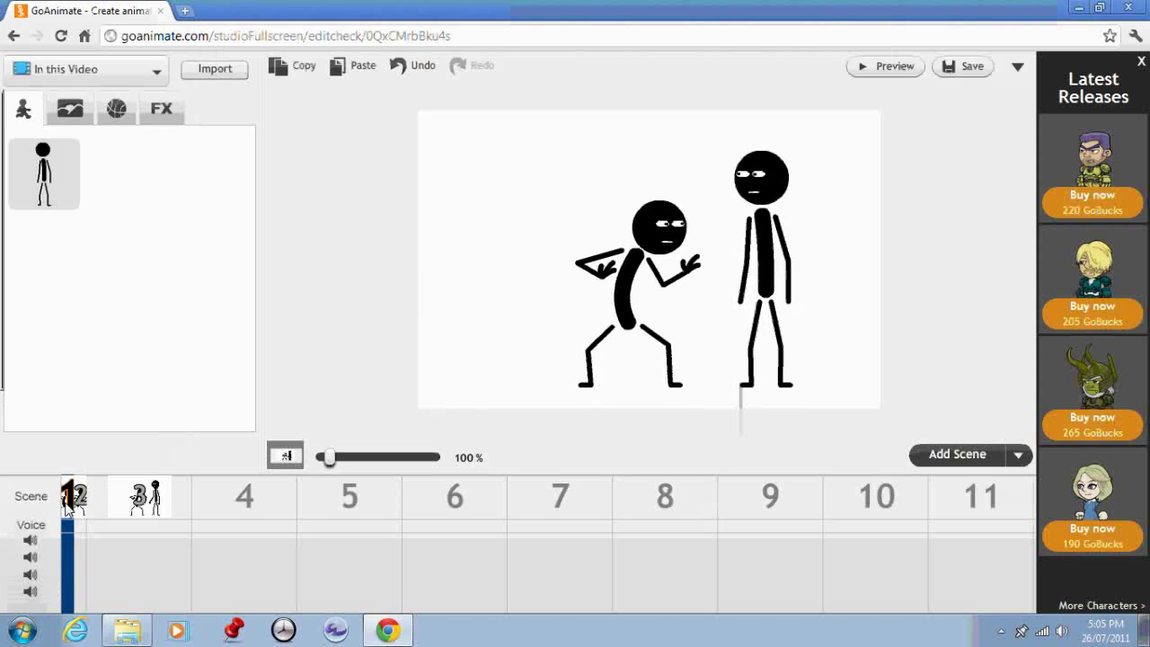
Set scene 1's duration to 2 secs via its timeline context menu
right_click(69, 508)
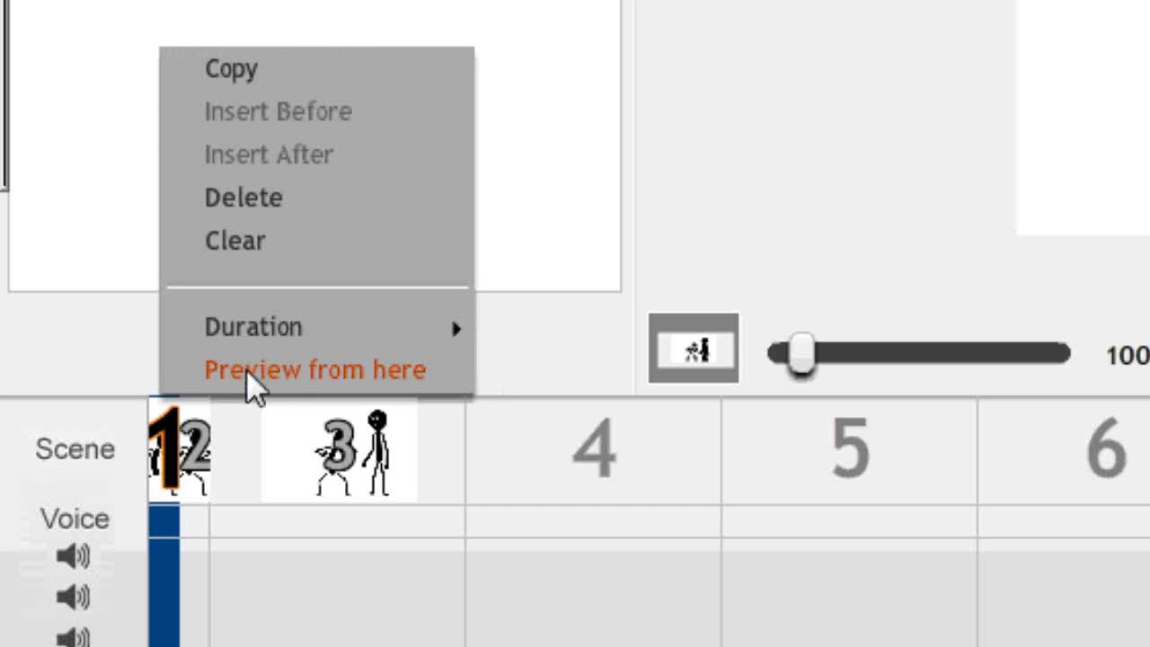
mouse_move(276, 336)
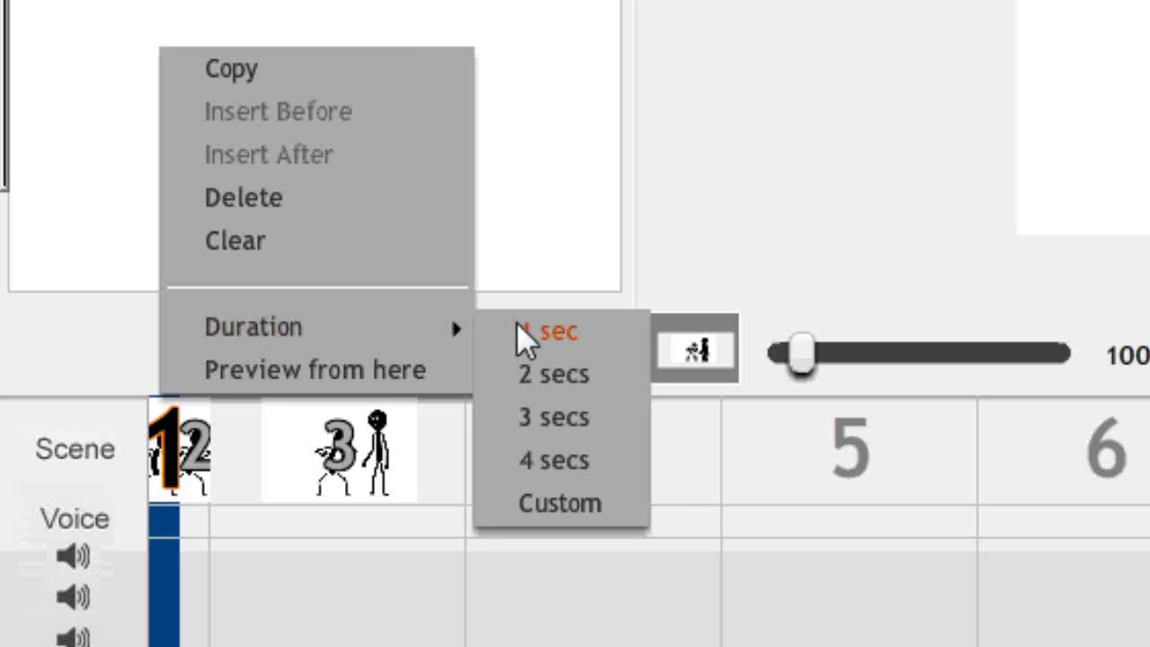
click(568, 363)
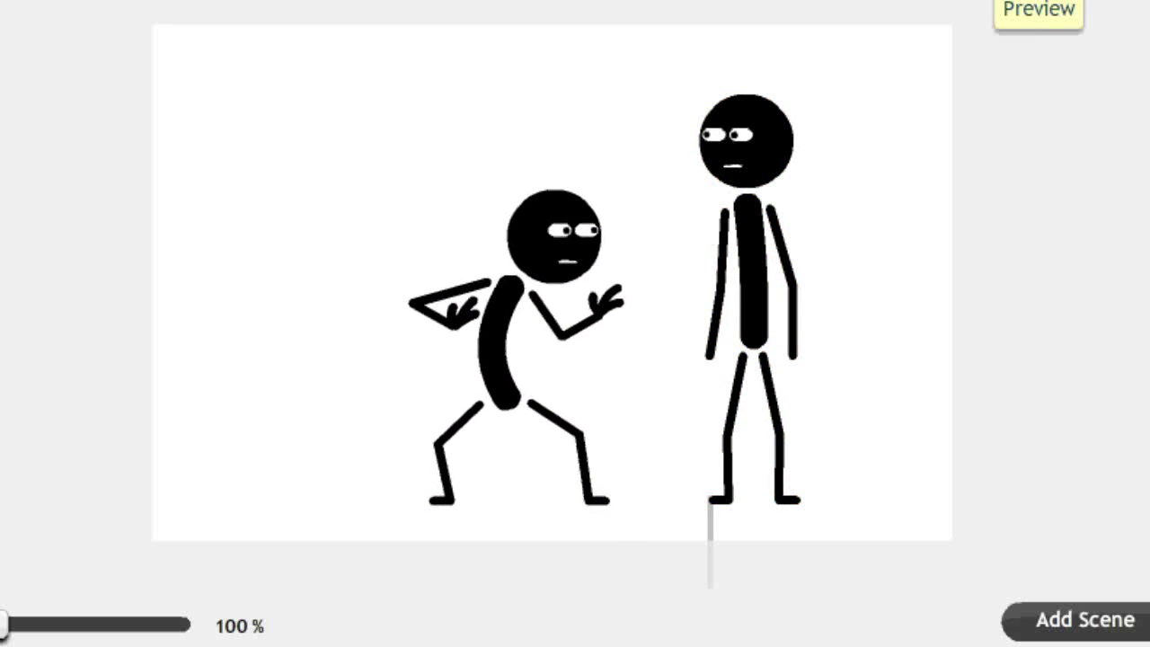
click(1038, 11)
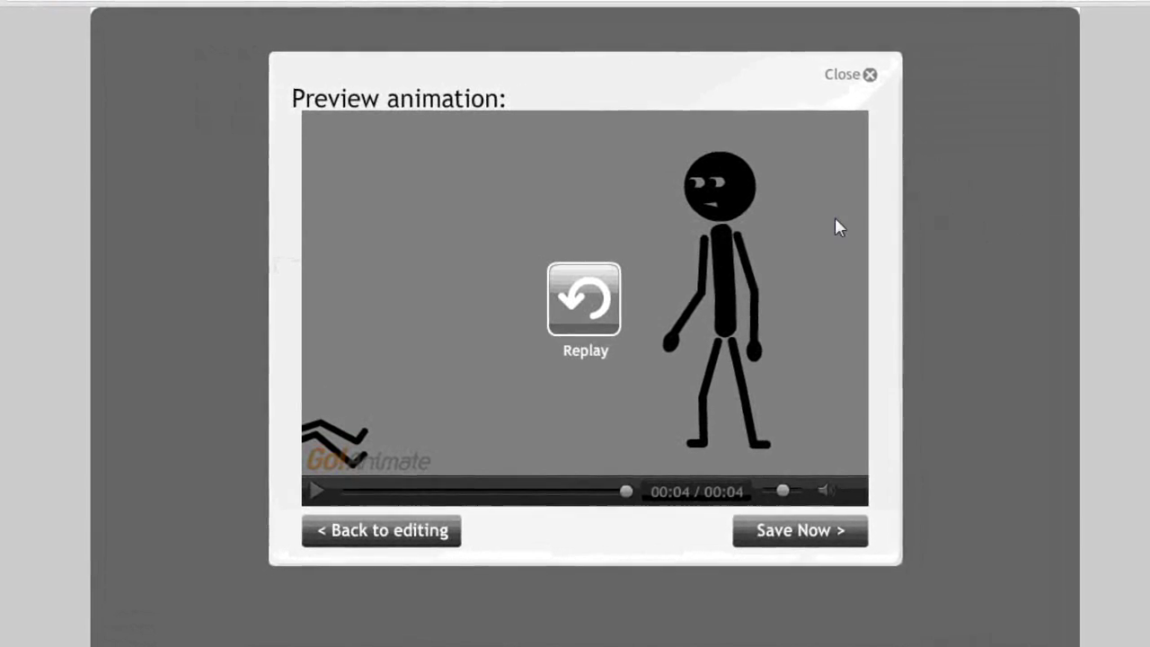
click(598, 306)
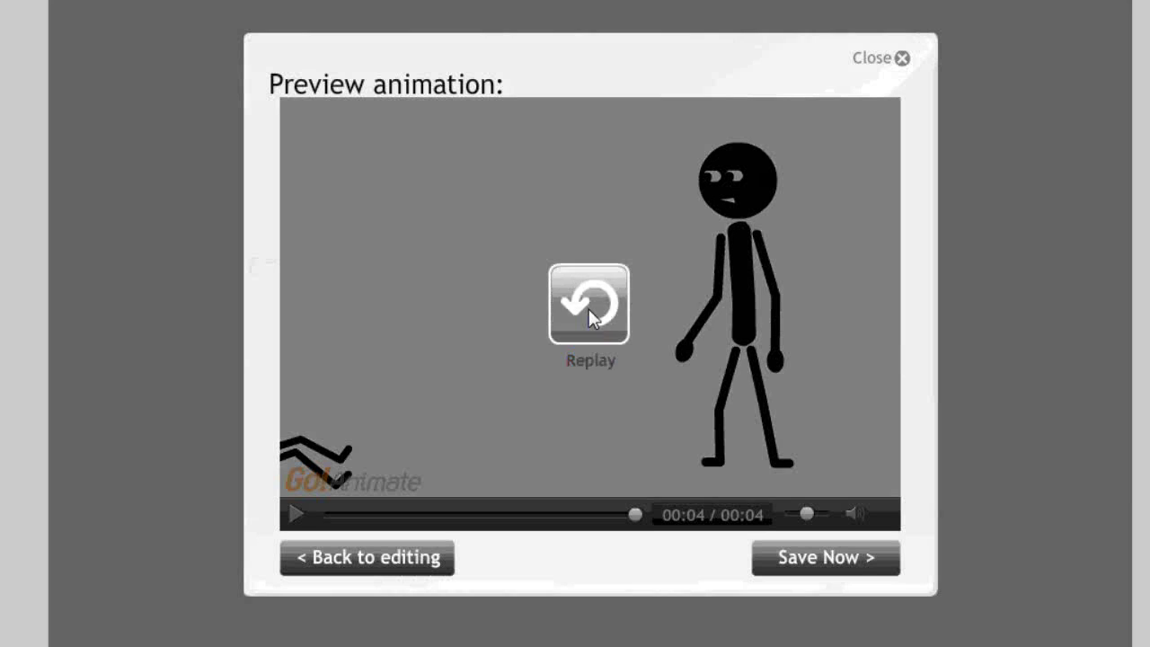
click(588, 308)
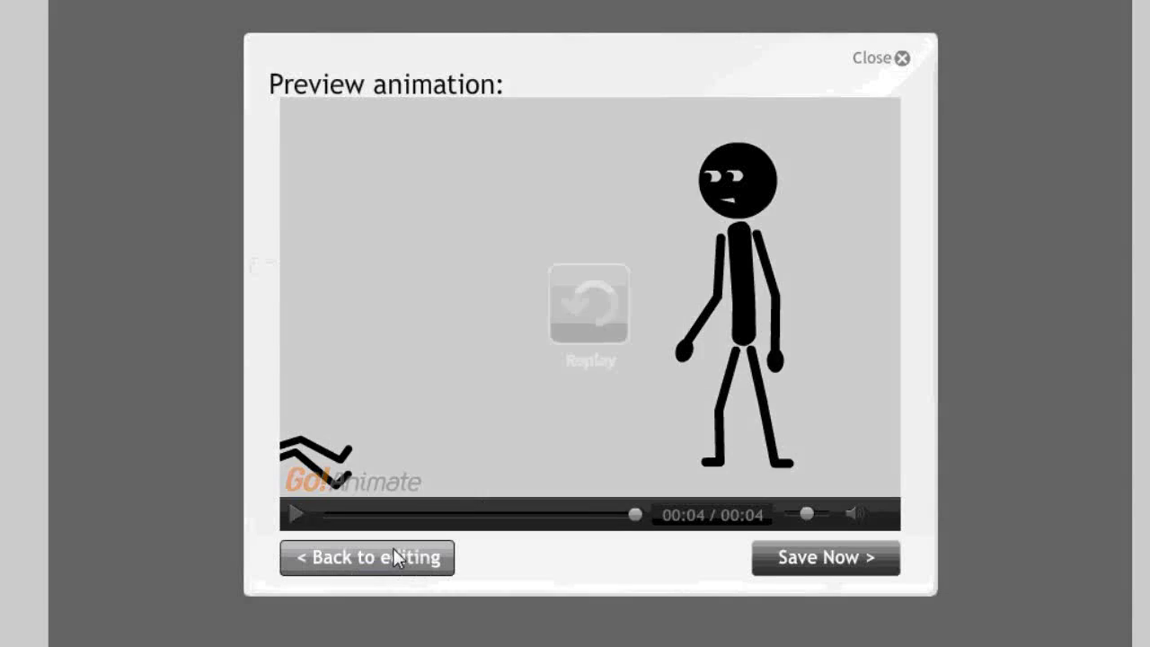
click(394, 555)
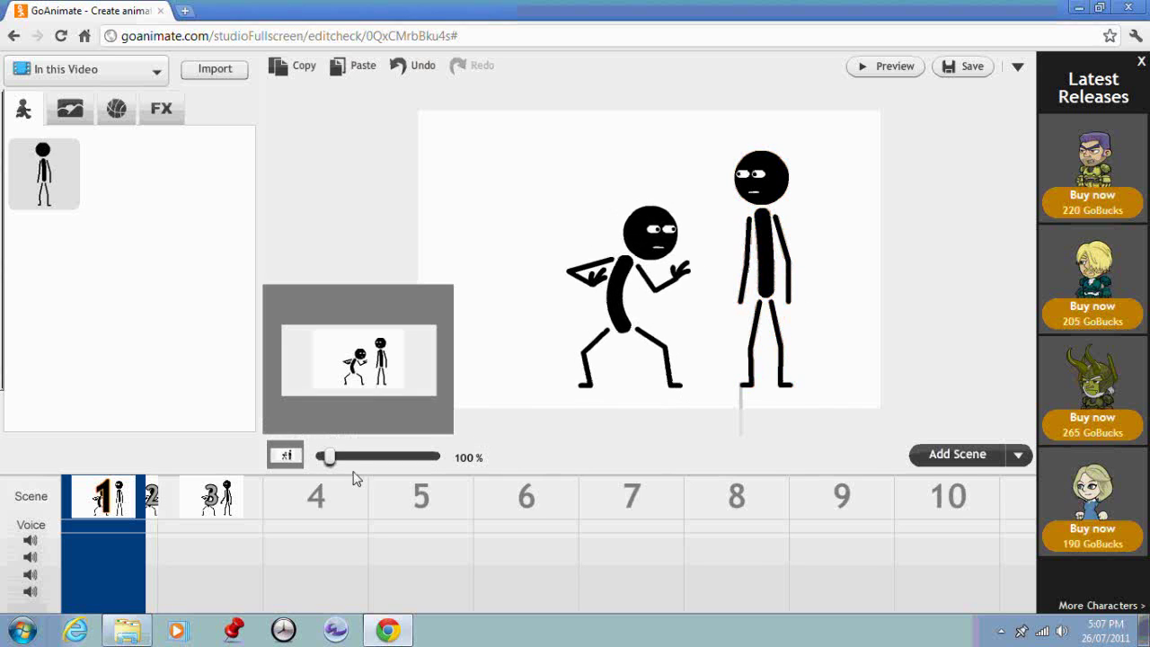
Select scene 3 in the timeline and bring up its context menu
click(211, 501)
right_click(211, 502)
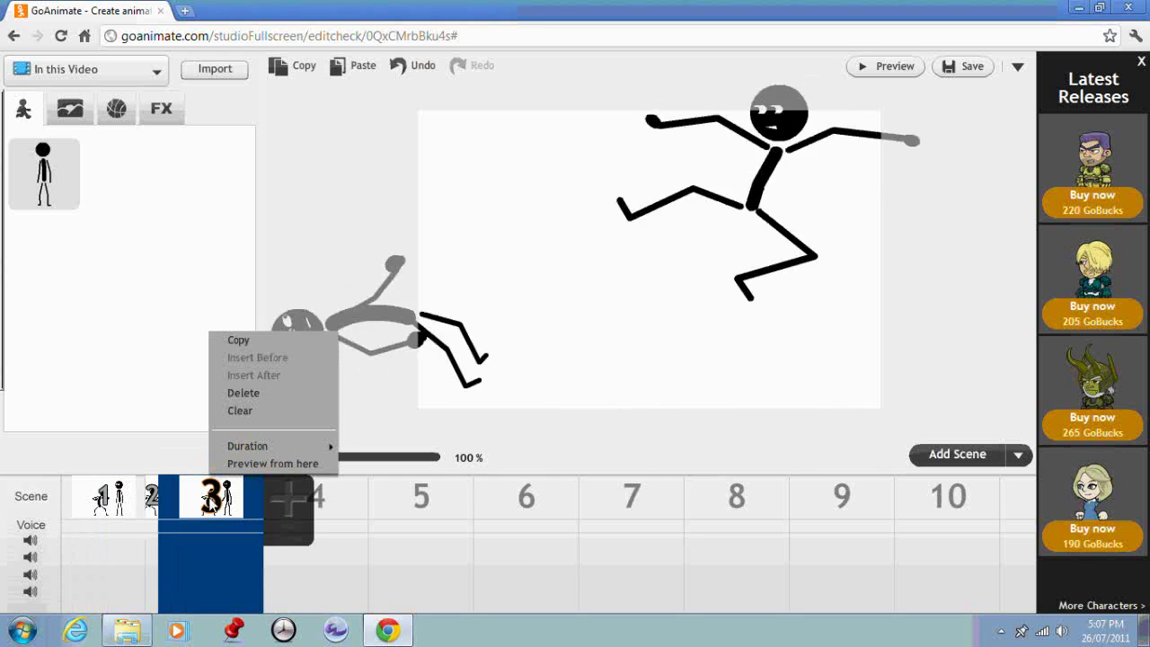